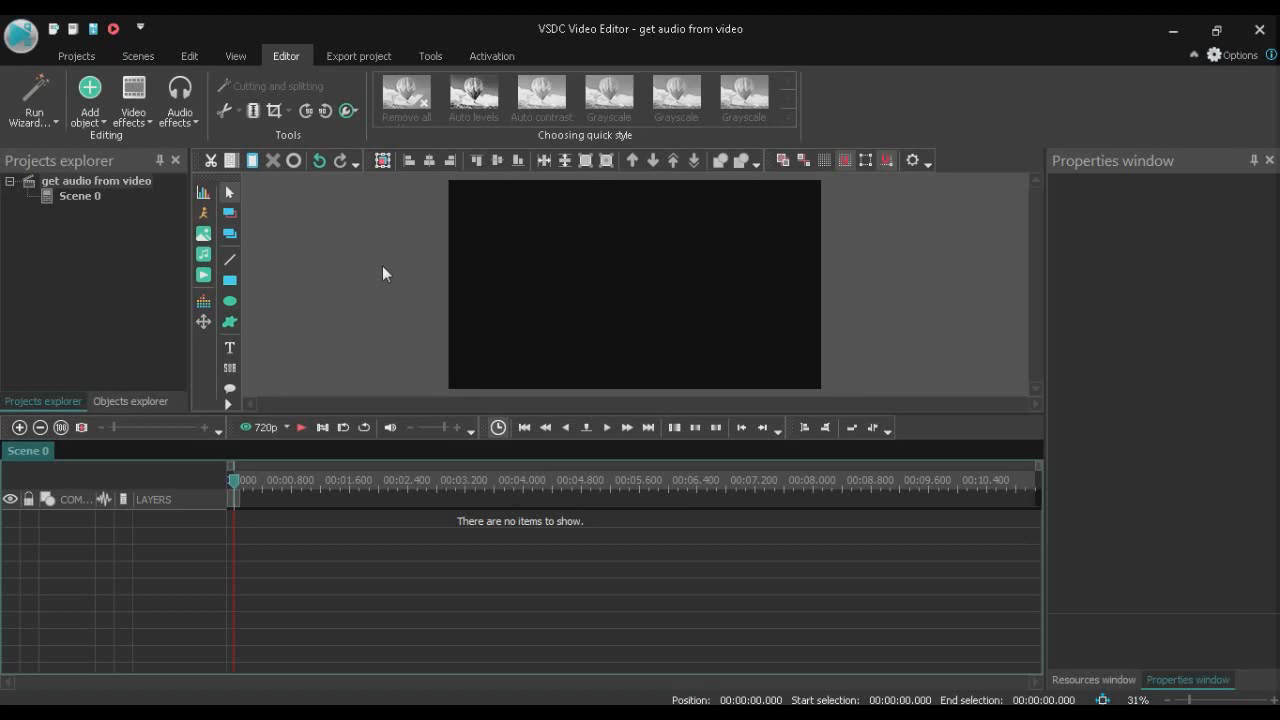
- Import the video "example (2)" into the scene on a new layer, positioned from the scene beginning
left_click(205, 279)
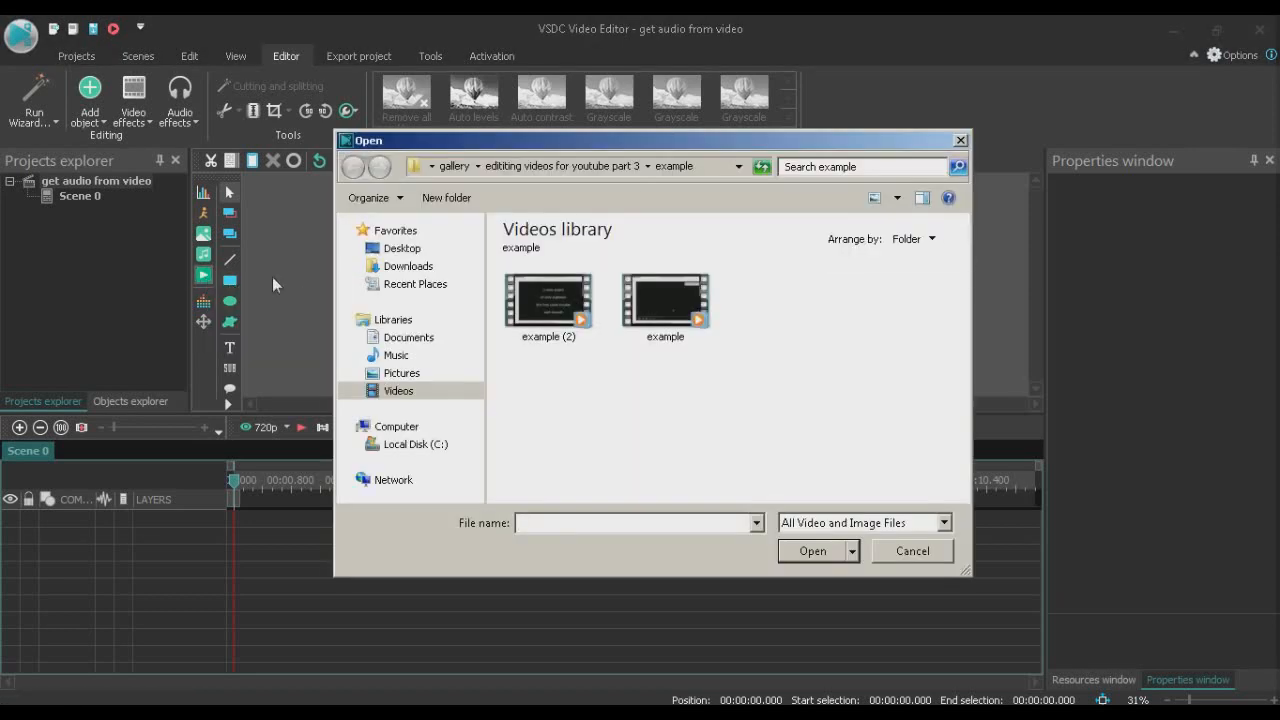
left_click(545, 300)
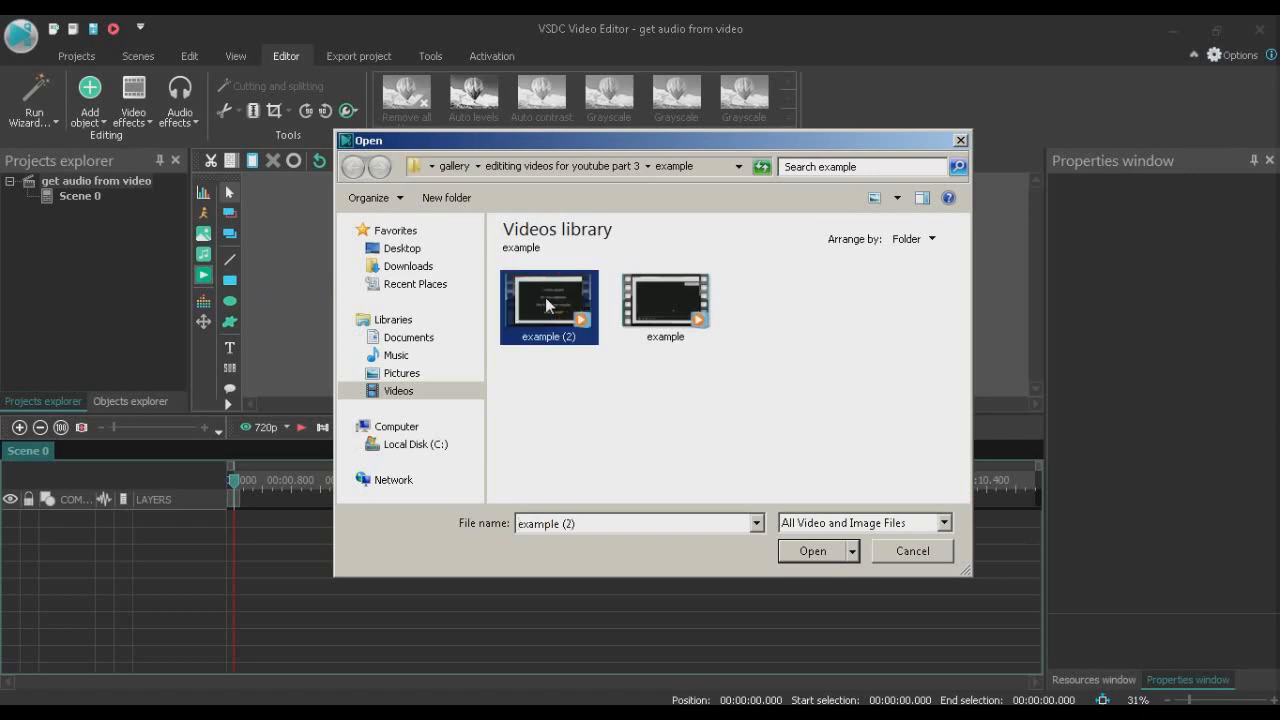
left_click(788, 550)
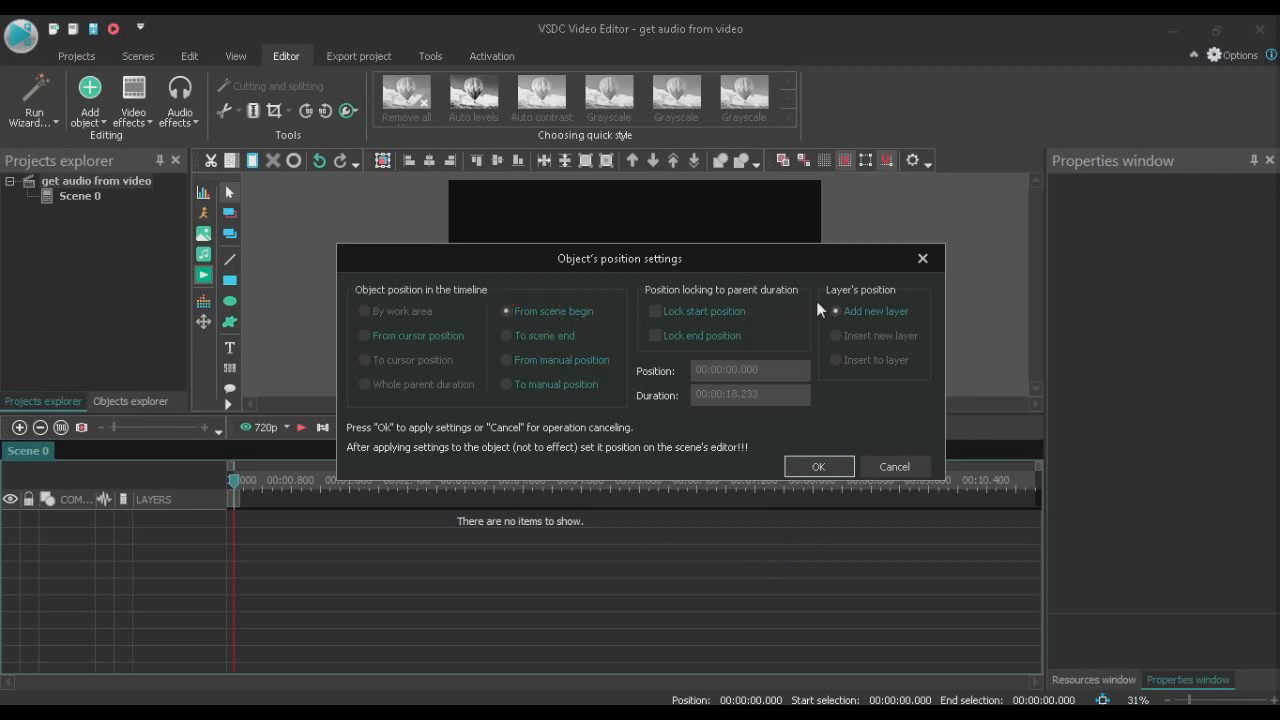
left_click(810, 470)
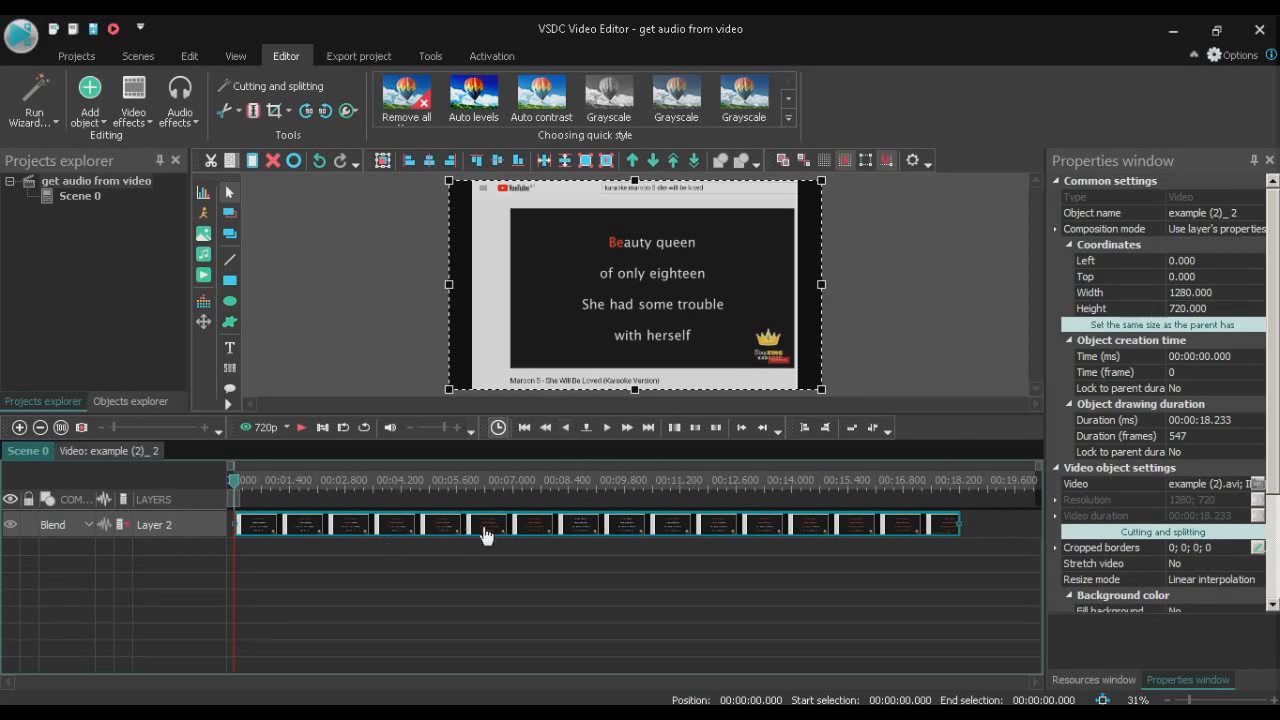
- Split the imported clip into separate video and audio
mouse_move(409, 535)
scroll(1270, 452, "down", 2)
scroll(1160, 400, "down", 2)
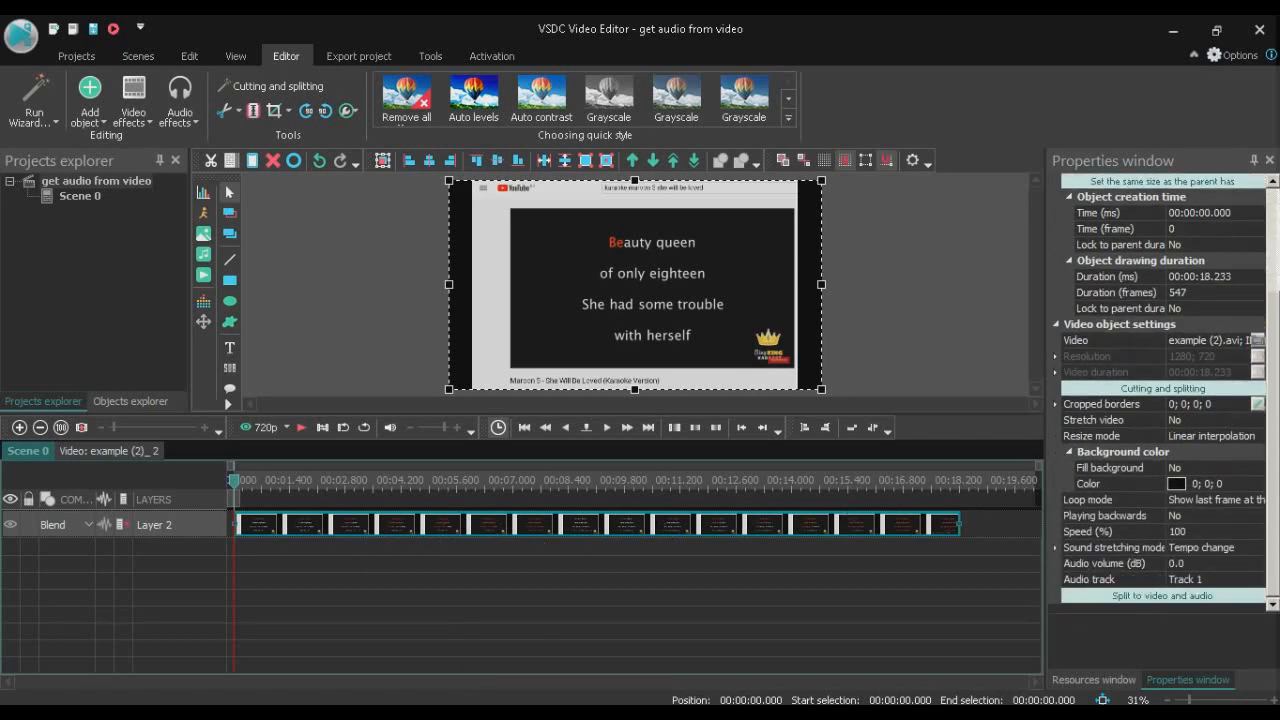
left_click(1178, 600)
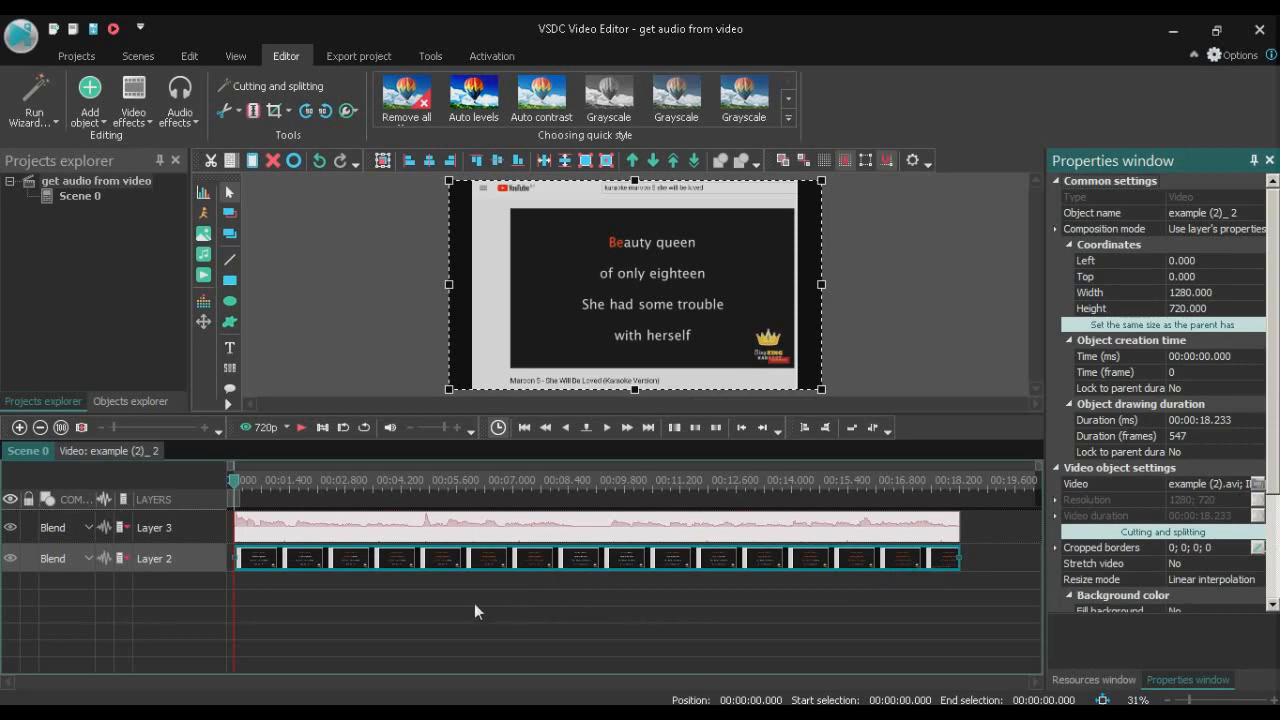
- Export Audio Track 1 of the project as a stereo MP3 at 128 kbps and 44100 Hz
left_click(377, 55)
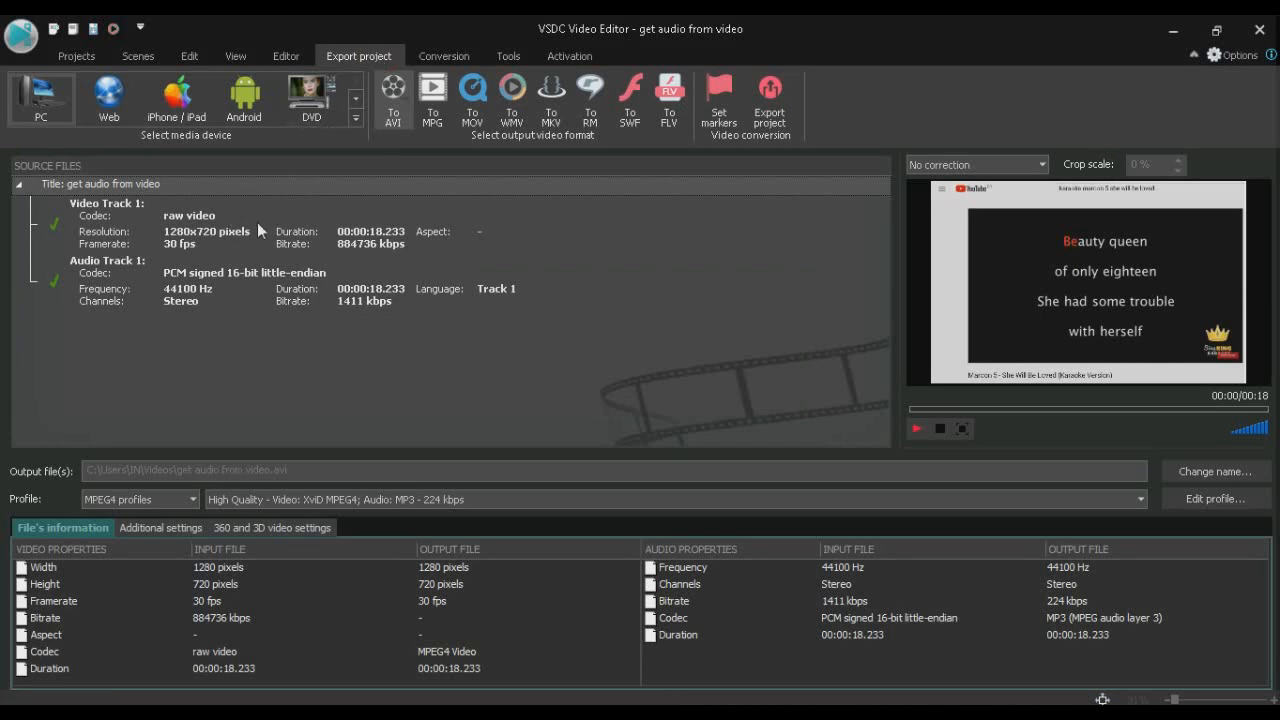
left_click(133, 263)
right_click(146, 260)
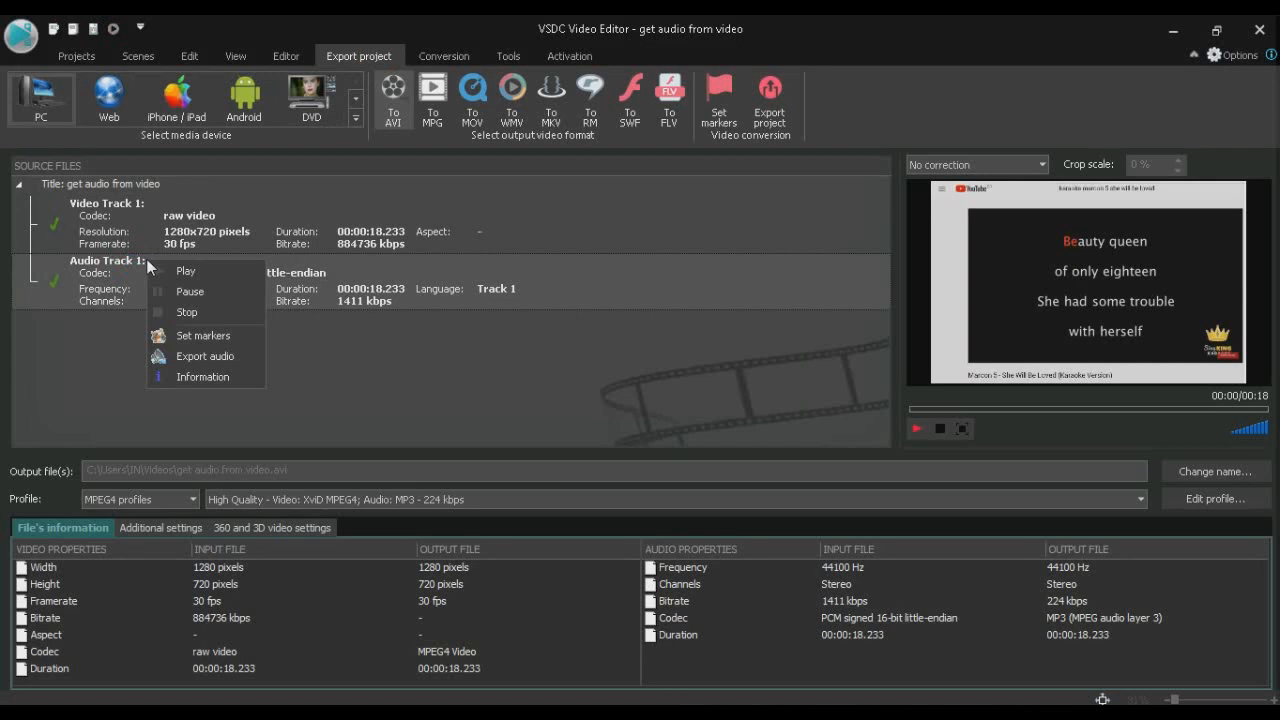
left_click(205, 358)
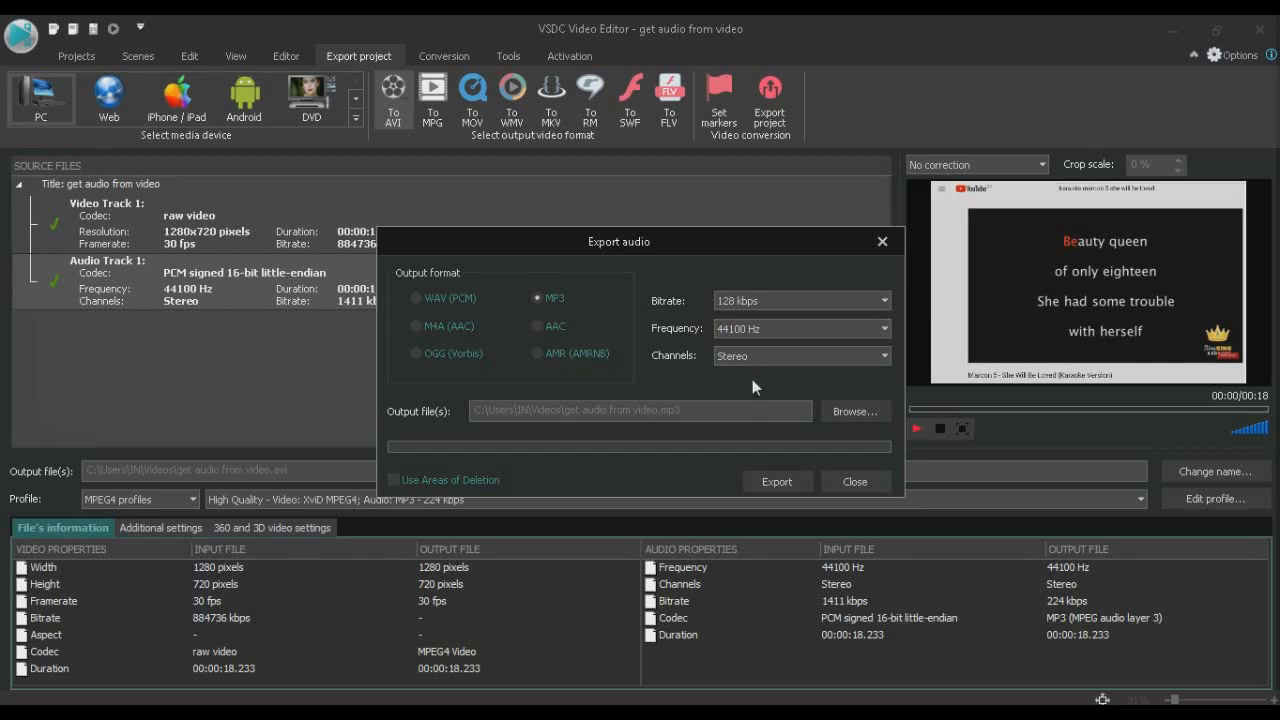
left_click(767, 483)
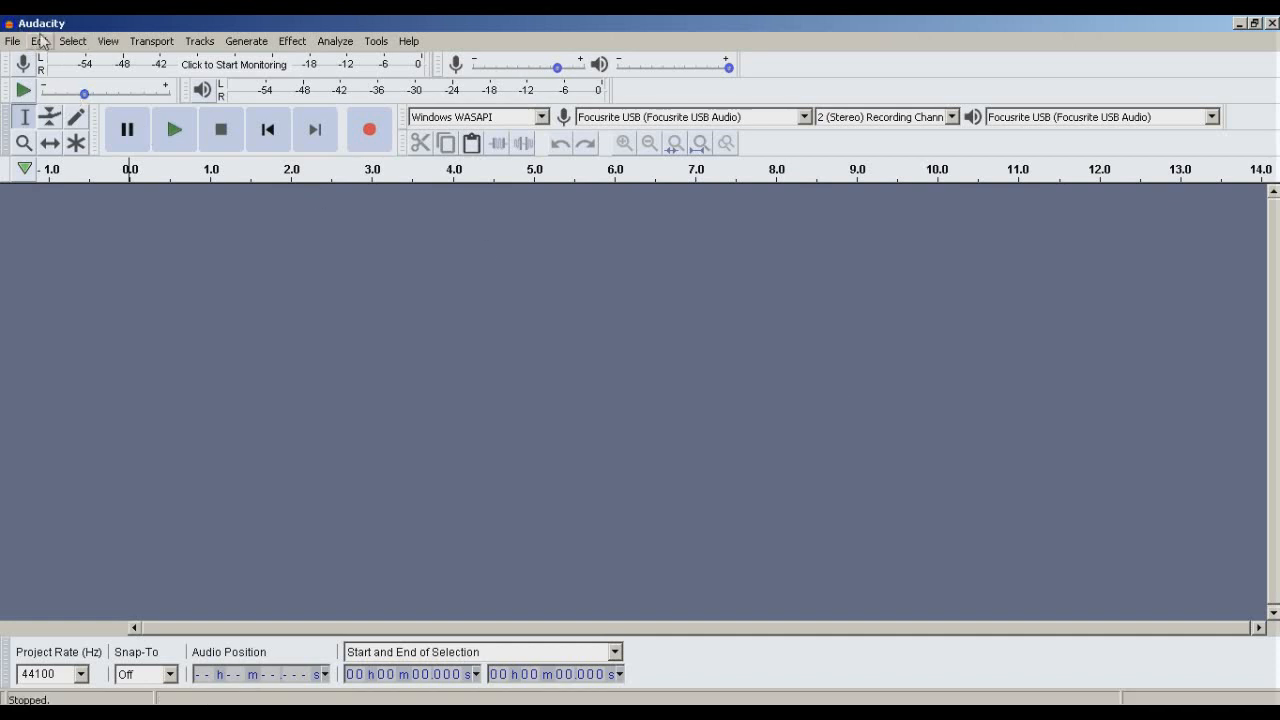
- Switch to Audacity and import the audio file "get audio from video" from the "example audio" folder
left_click(15, 42)
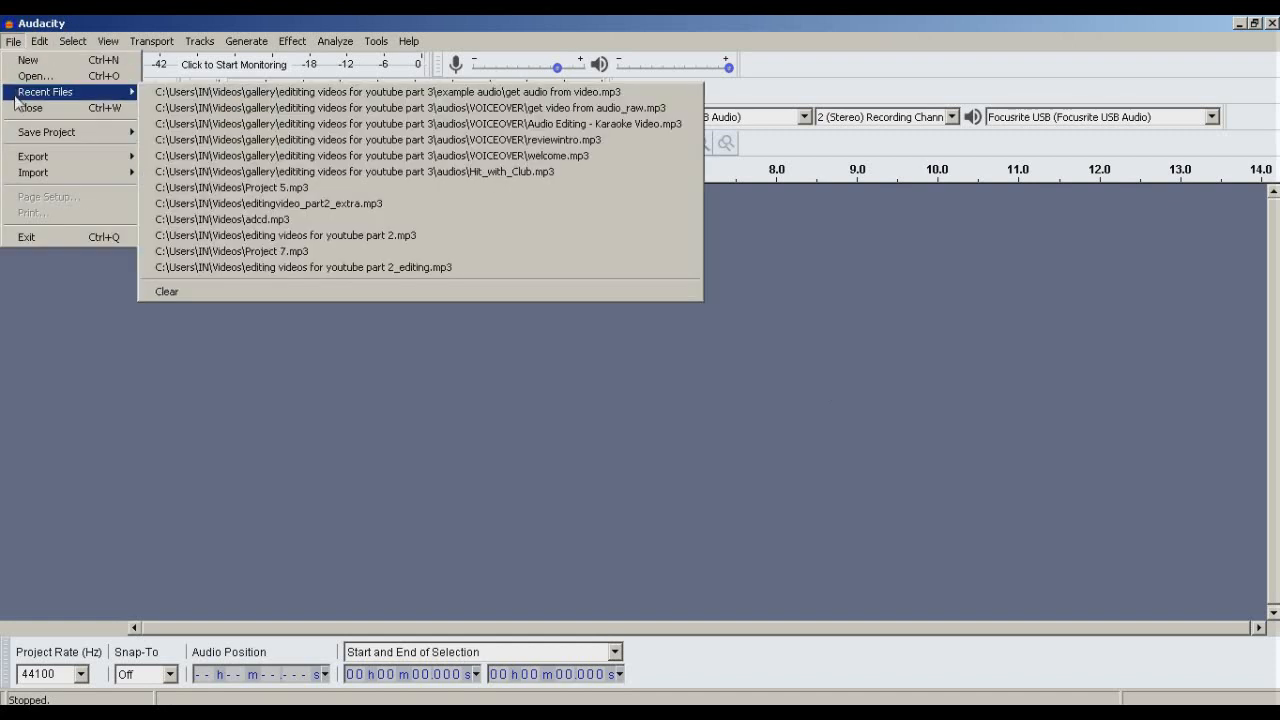
mouse_move(30, 176)
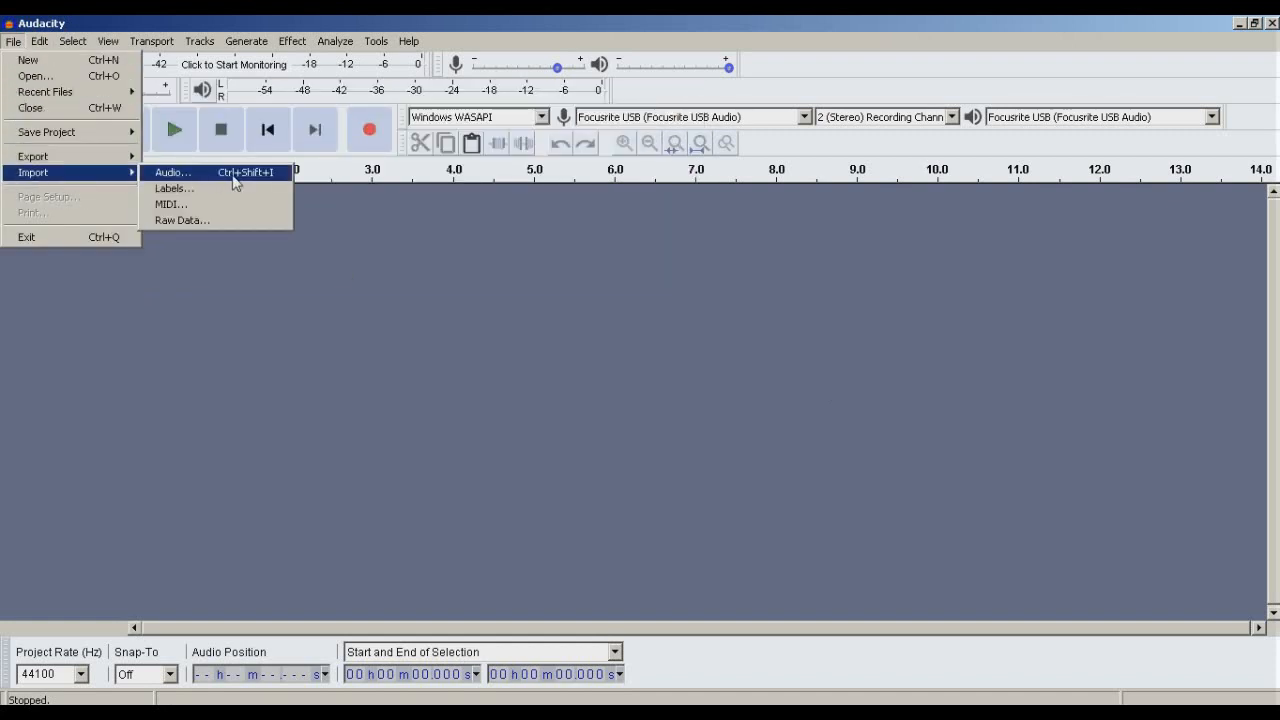
left_click(272, 182)
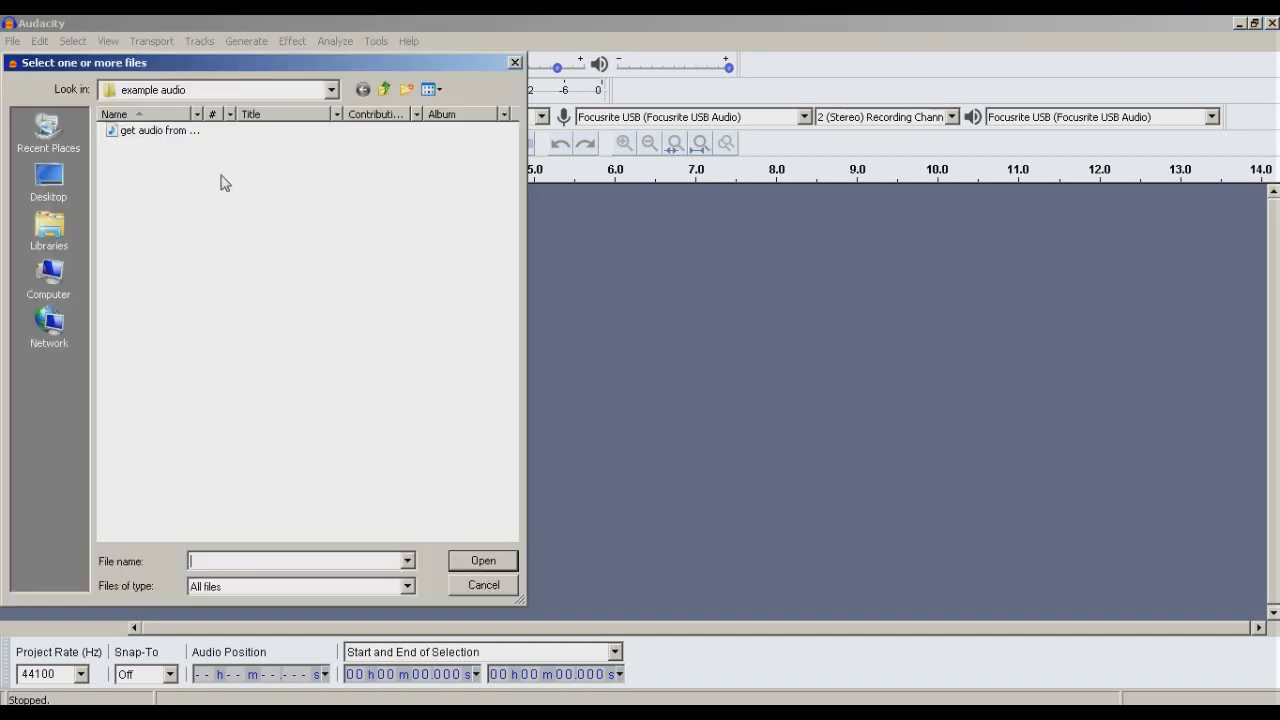
left_click(160, 138)
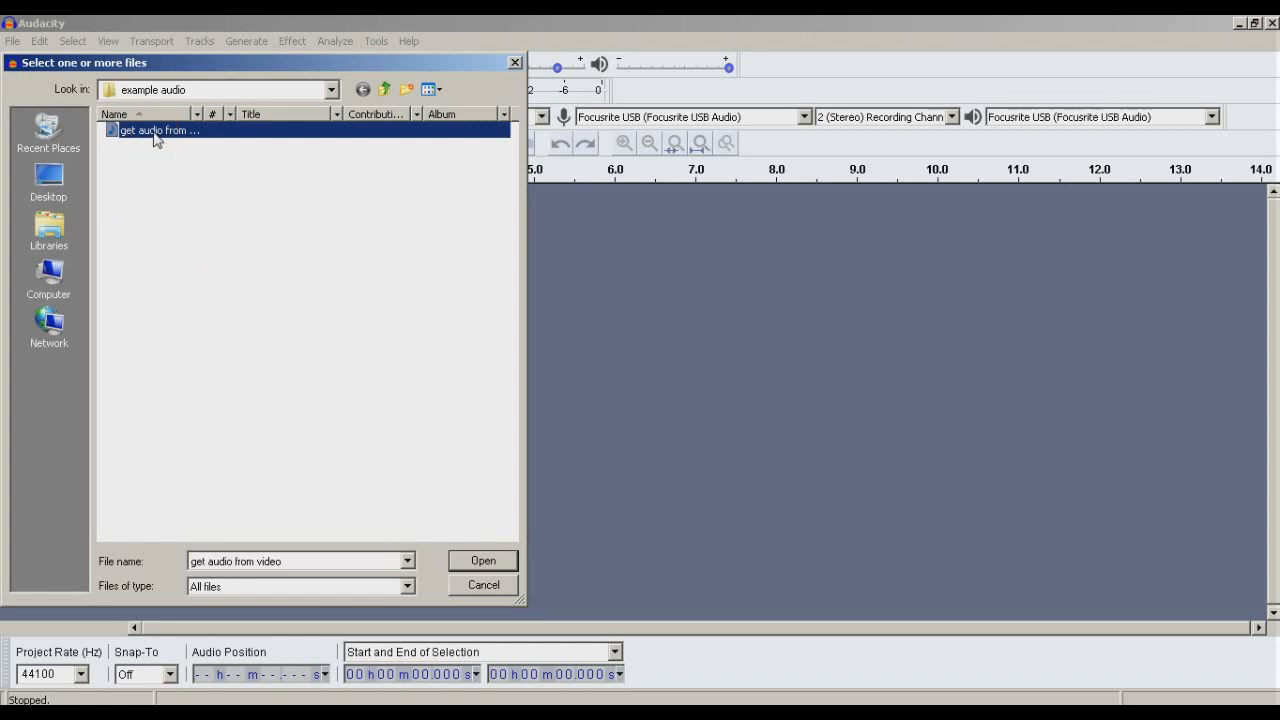
left_click(483, 563)
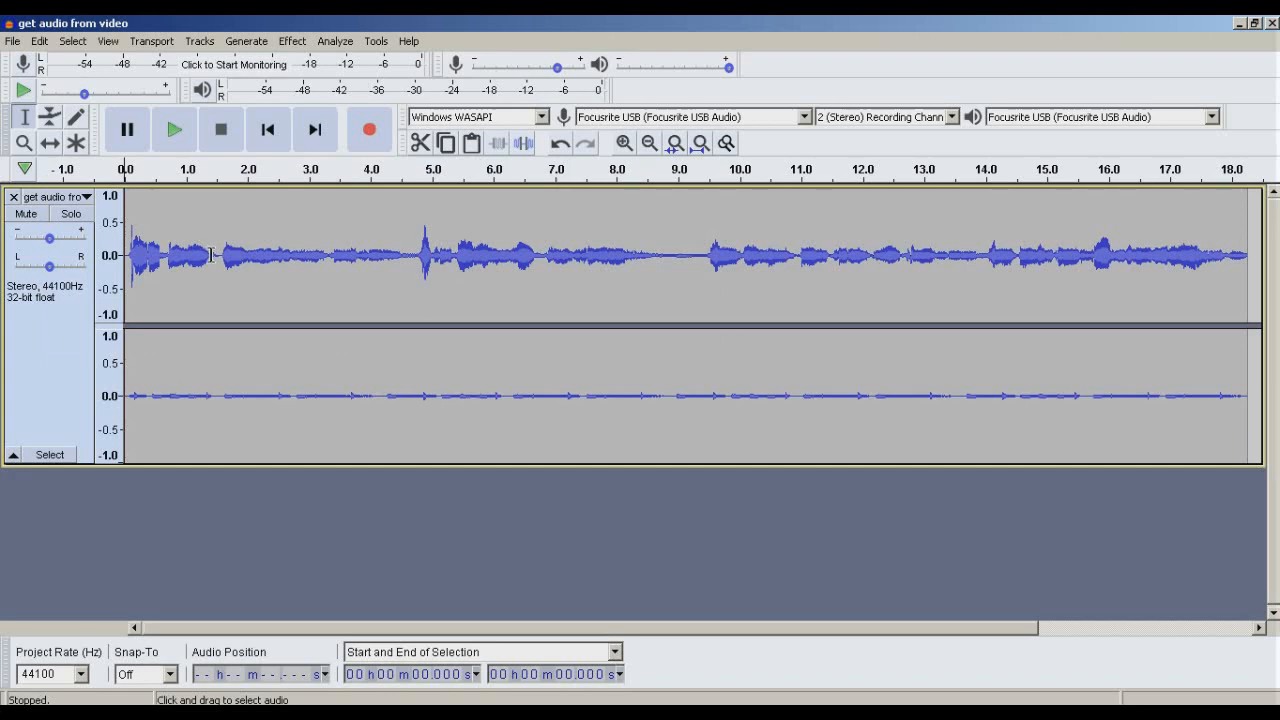
- Capture a noise profile from the silent gap between about 1.526 s and 1.599 s
scroll(205, 260, "up", 3)
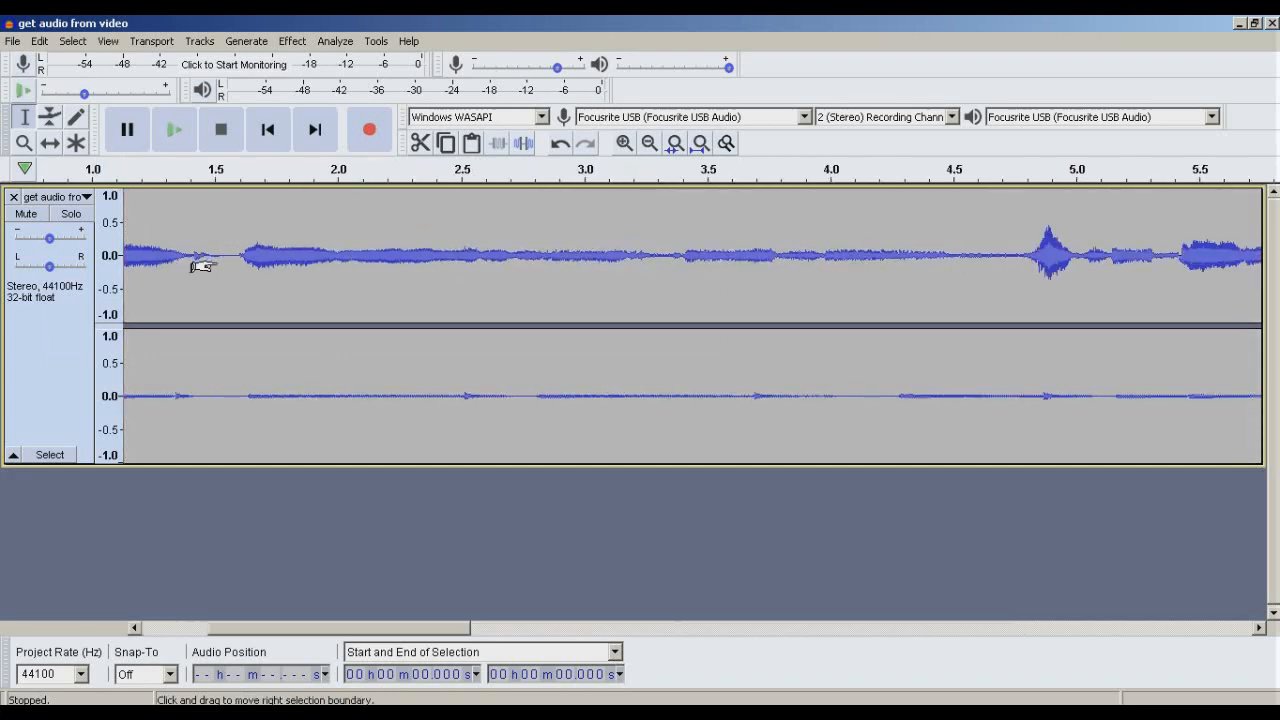
scroll(201, 265, "up", 1)
left_click_drag(233, 265, 304, 280)
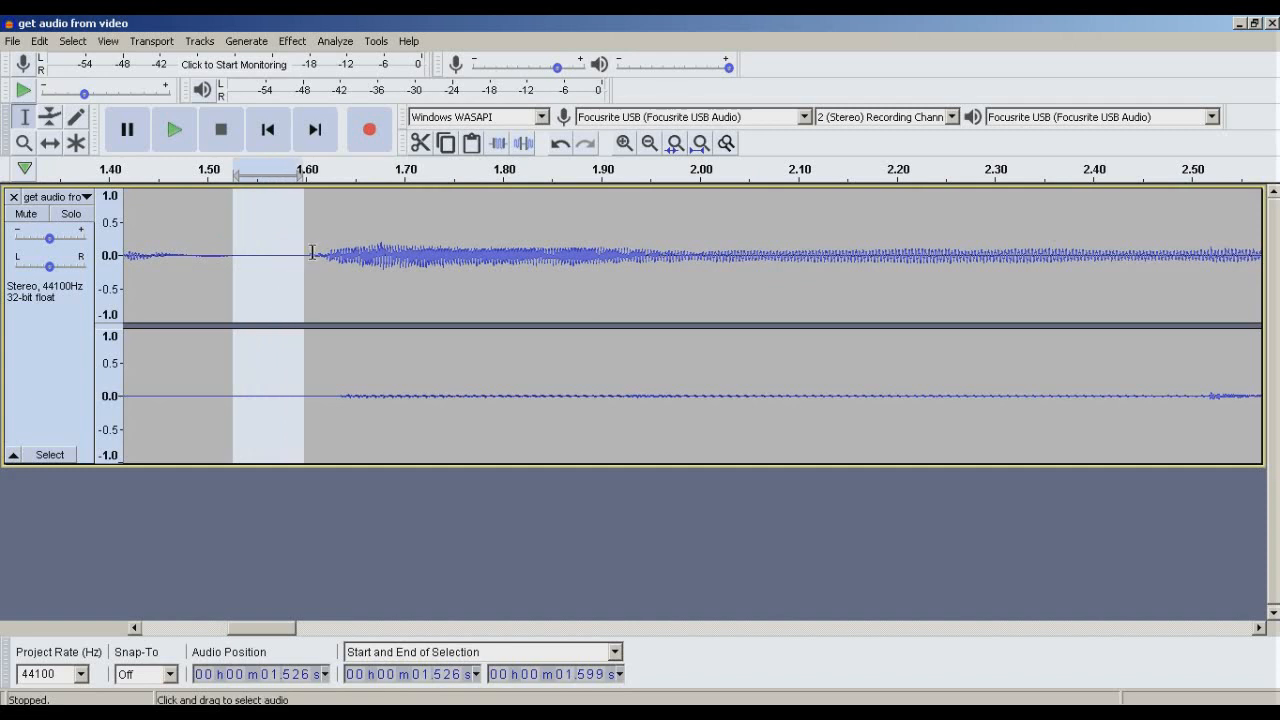
left_click(292, 41)
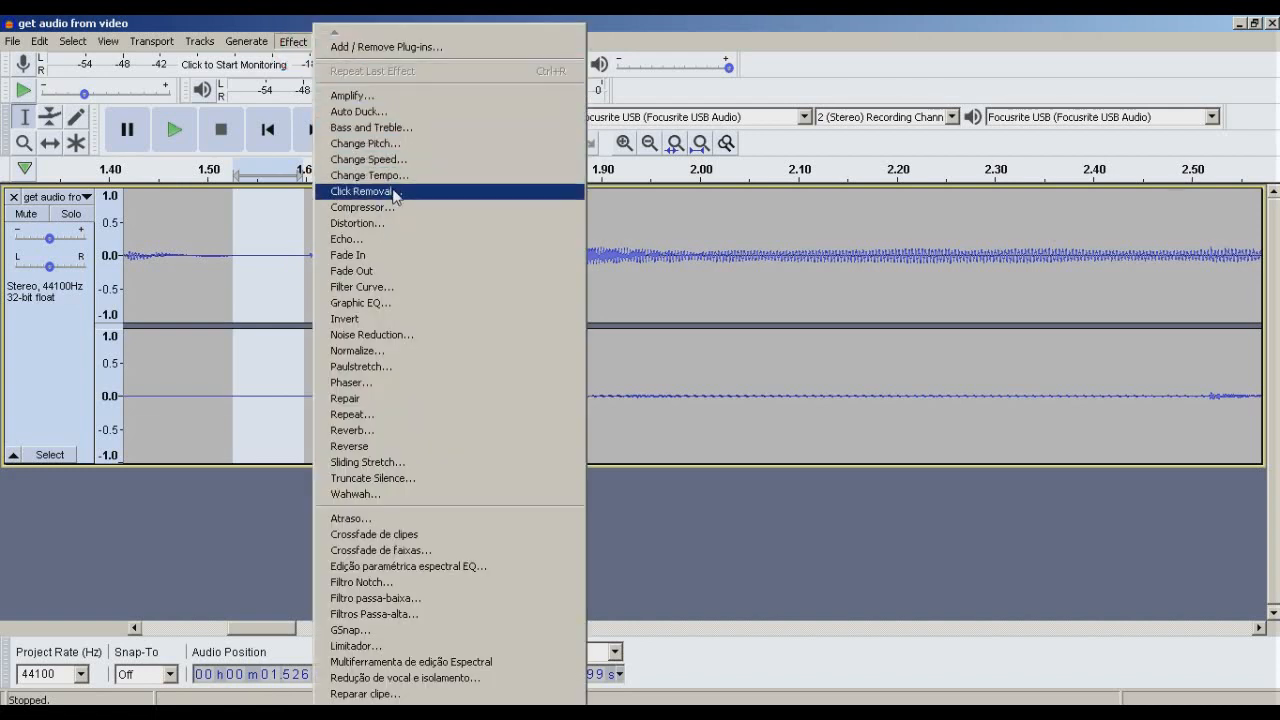
left_click(380, 335)
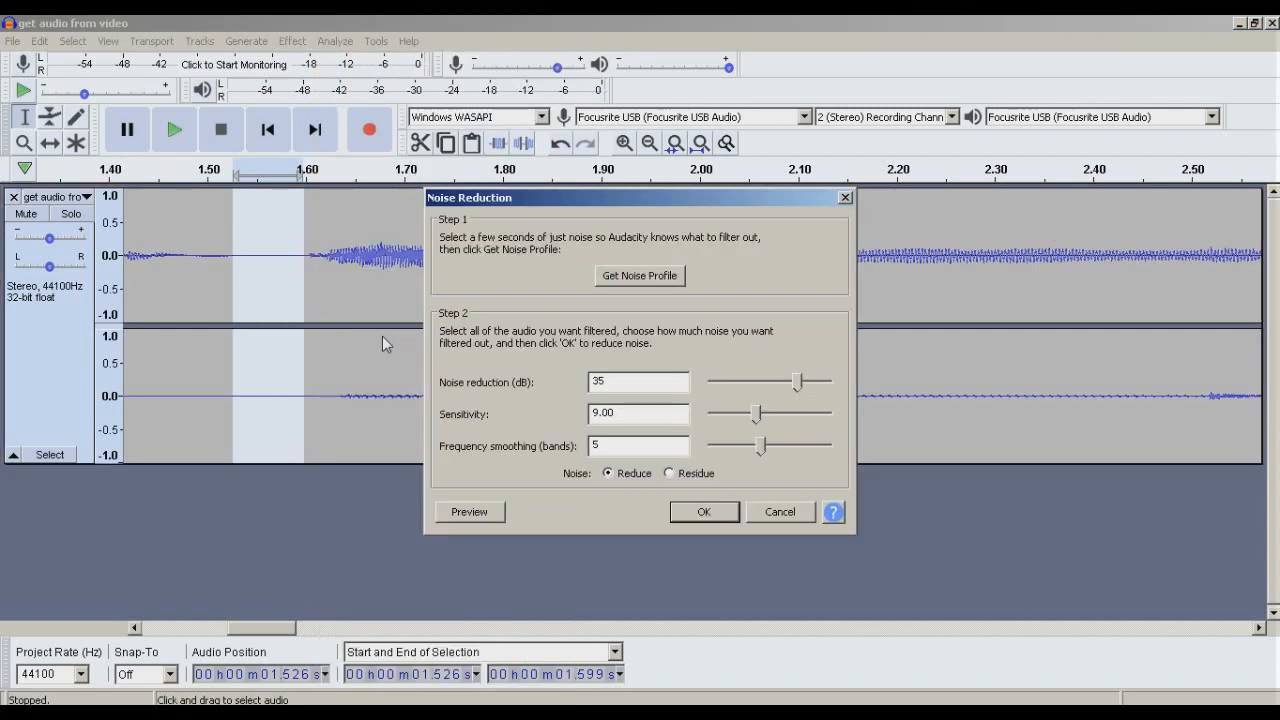
left_click(640, 276)
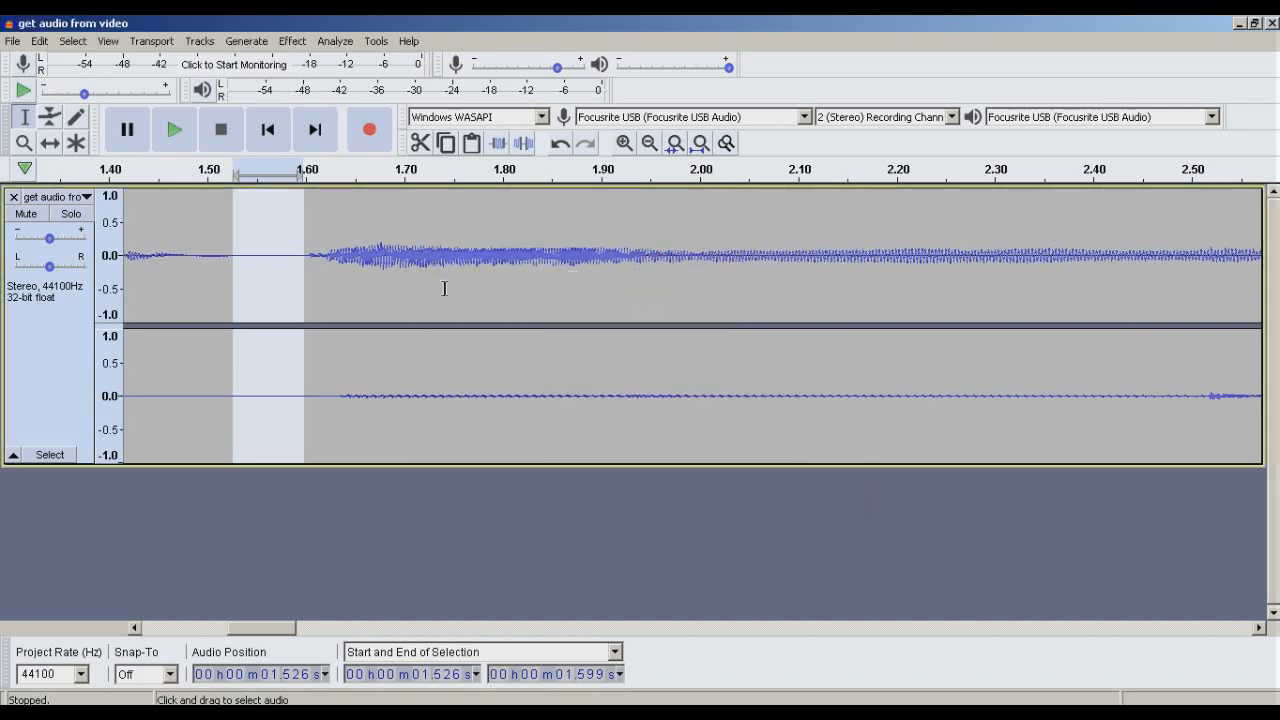
- Apply Noise Reduction to the whole track with 35 dB reduction, sensitivity 9.00 and 5 frequency smoothing bands
left_click(334, 260)
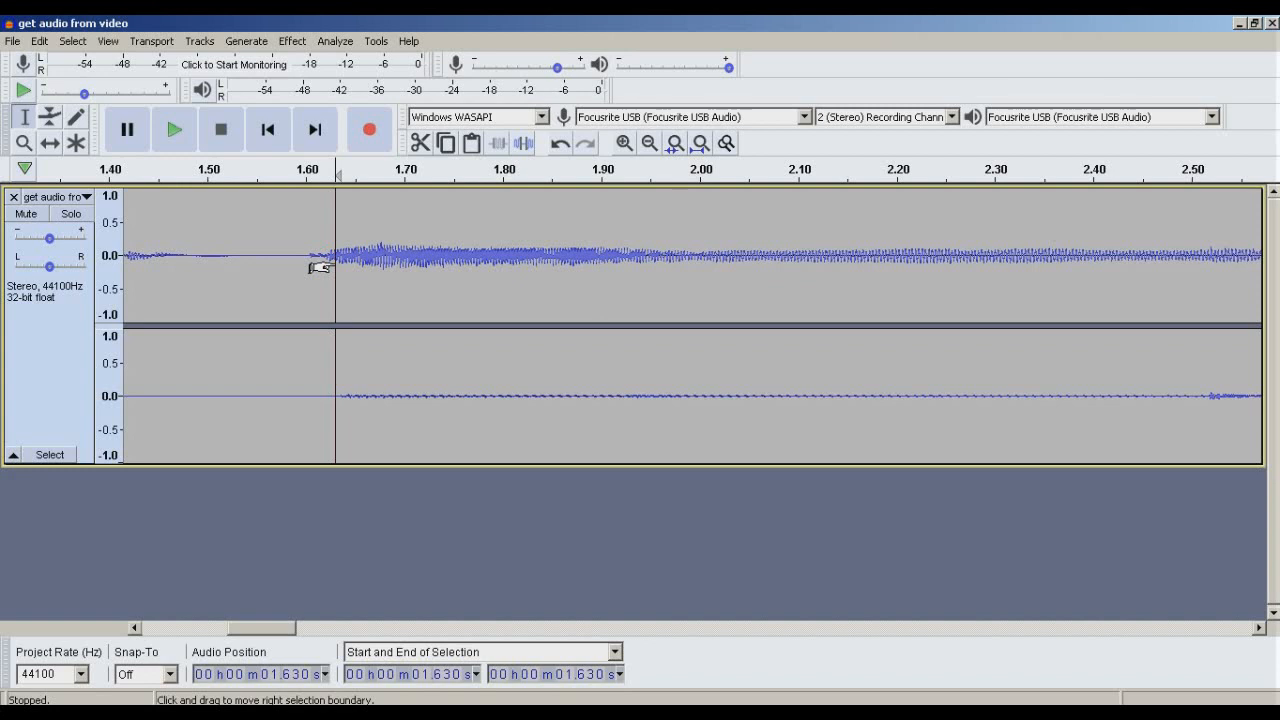
key("ctrl+a")
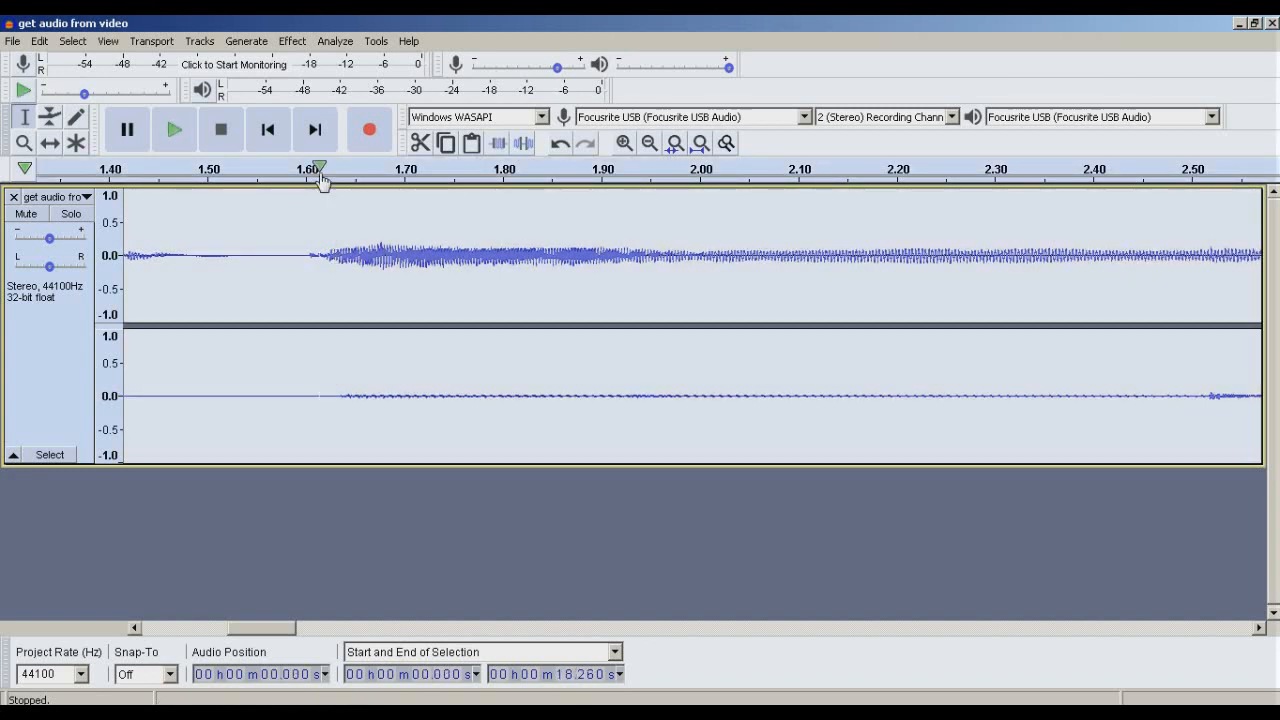
left_click(292, 41)
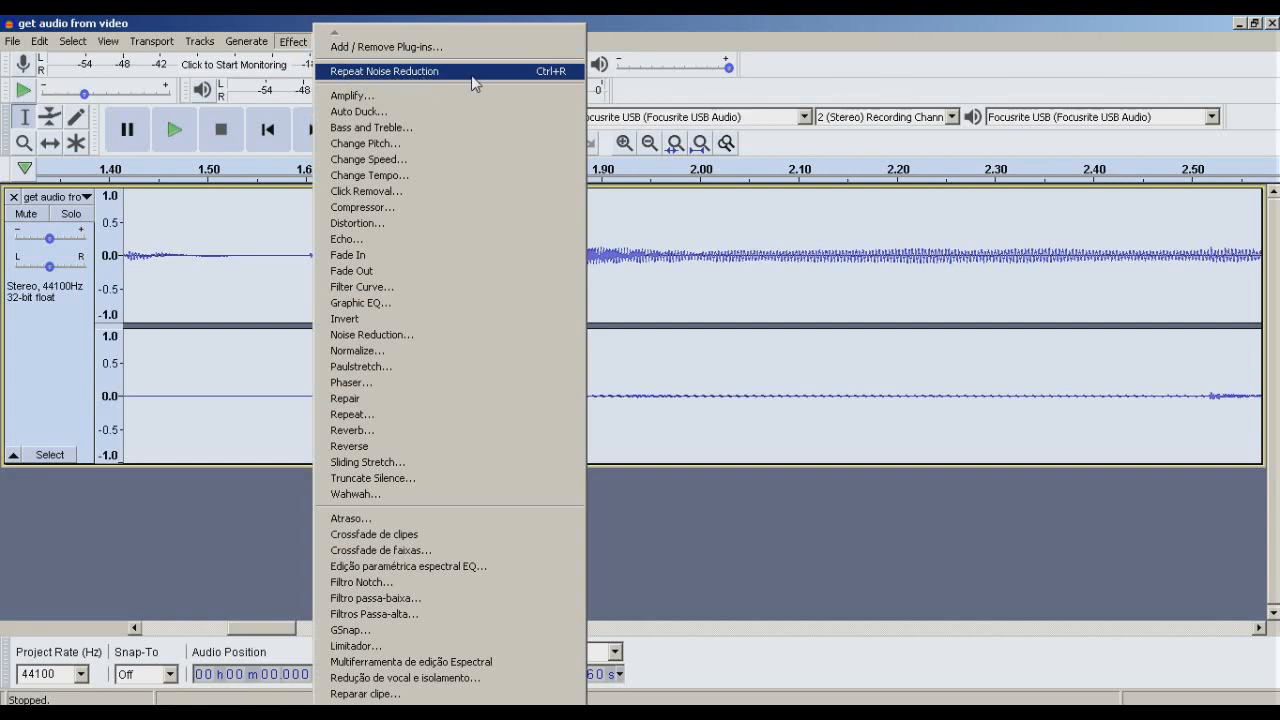
left_click(556, 71)
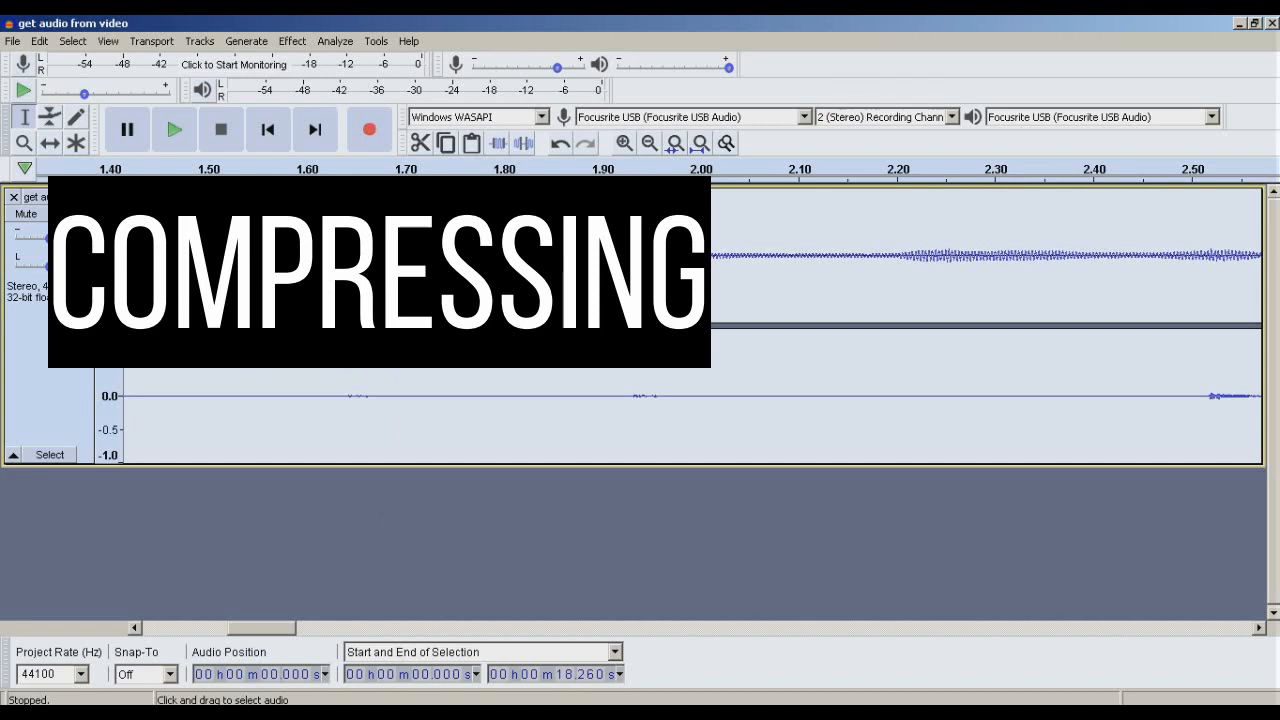
- Compress the whole track with threshold -18 dB, noise floor -40 dB, ratio 2.5:1, attack 1.81 secs, release 11.1 secs and make-up gain
left_click(321, 240)
double_click(341, 248)
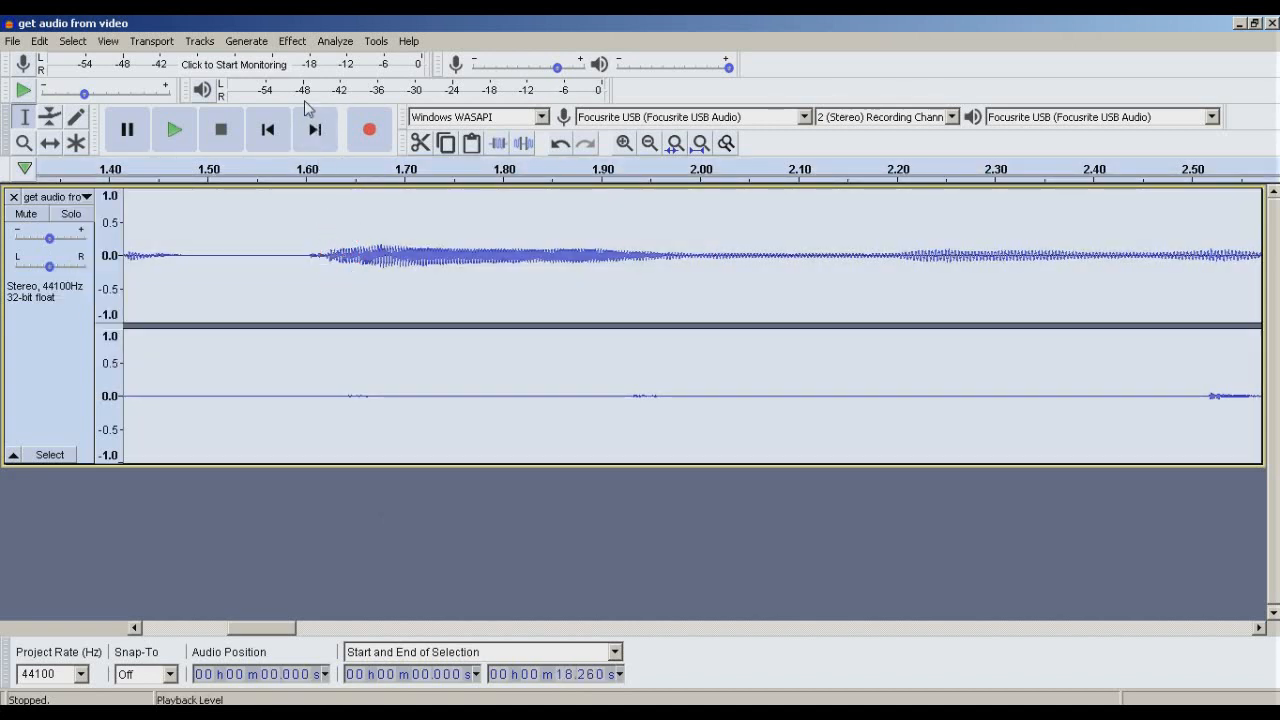
left_click(292, 42)
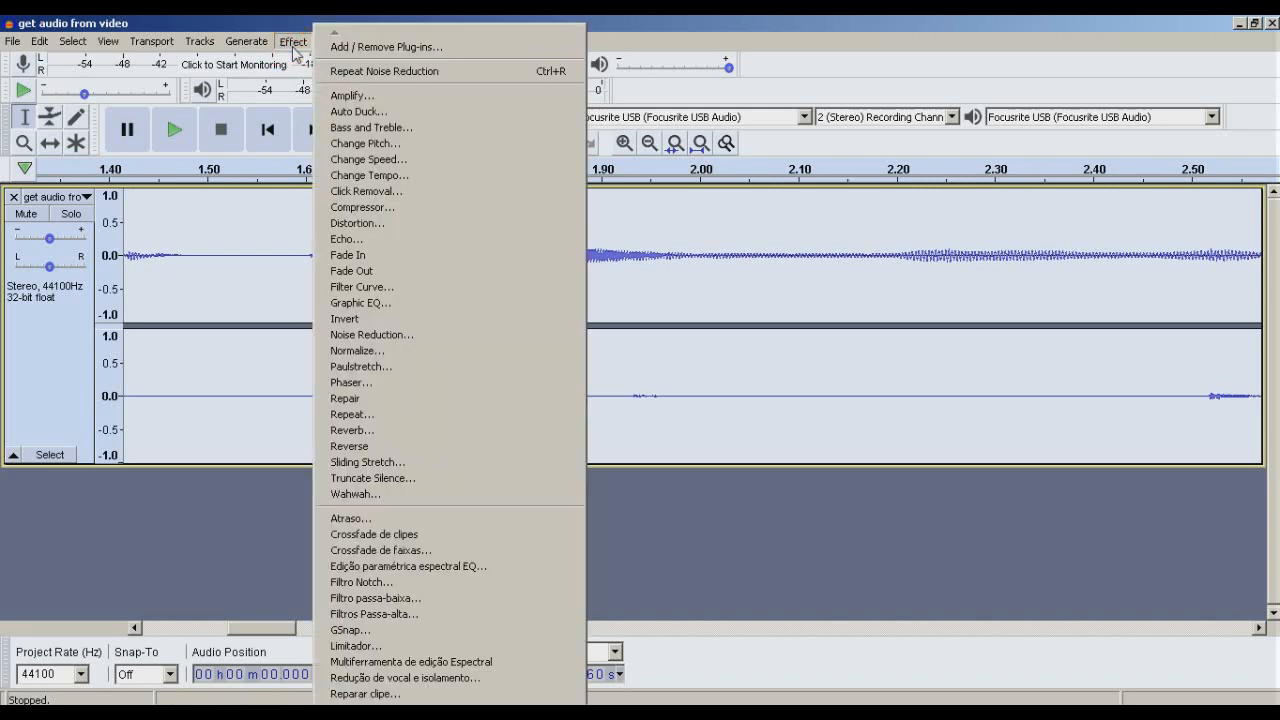
left_click(362, 207)
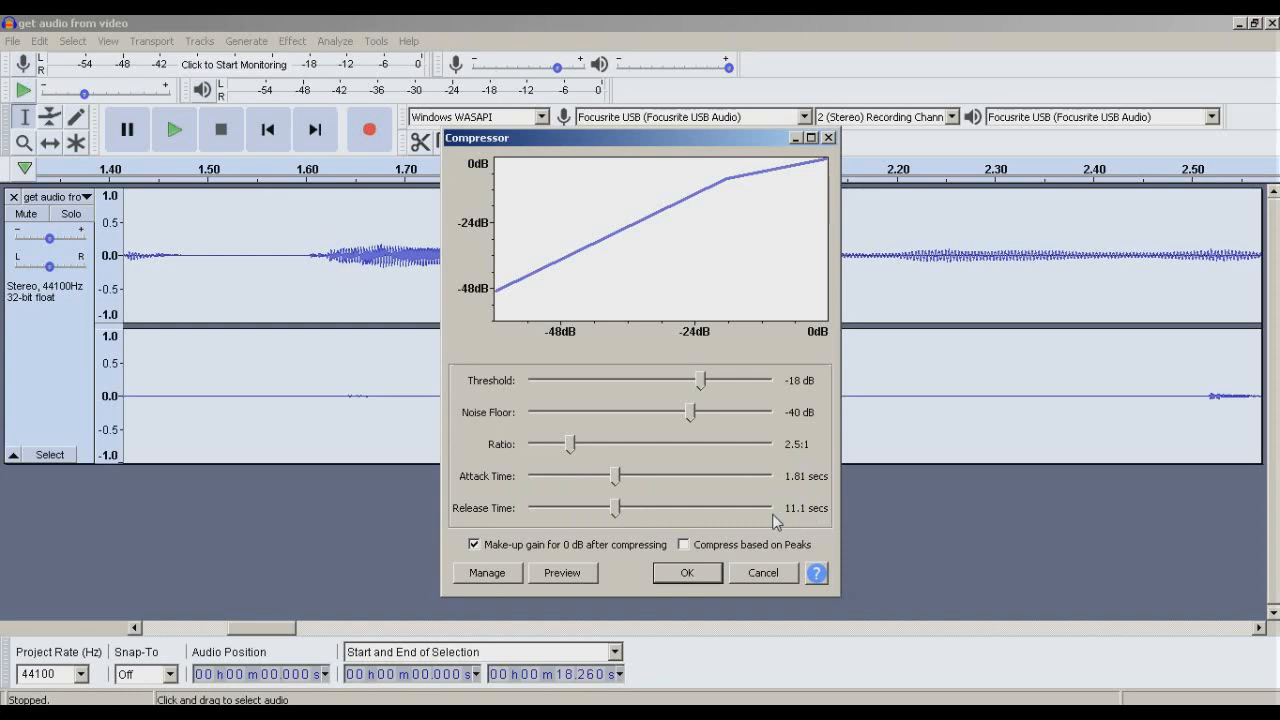
left_click(688, 573)
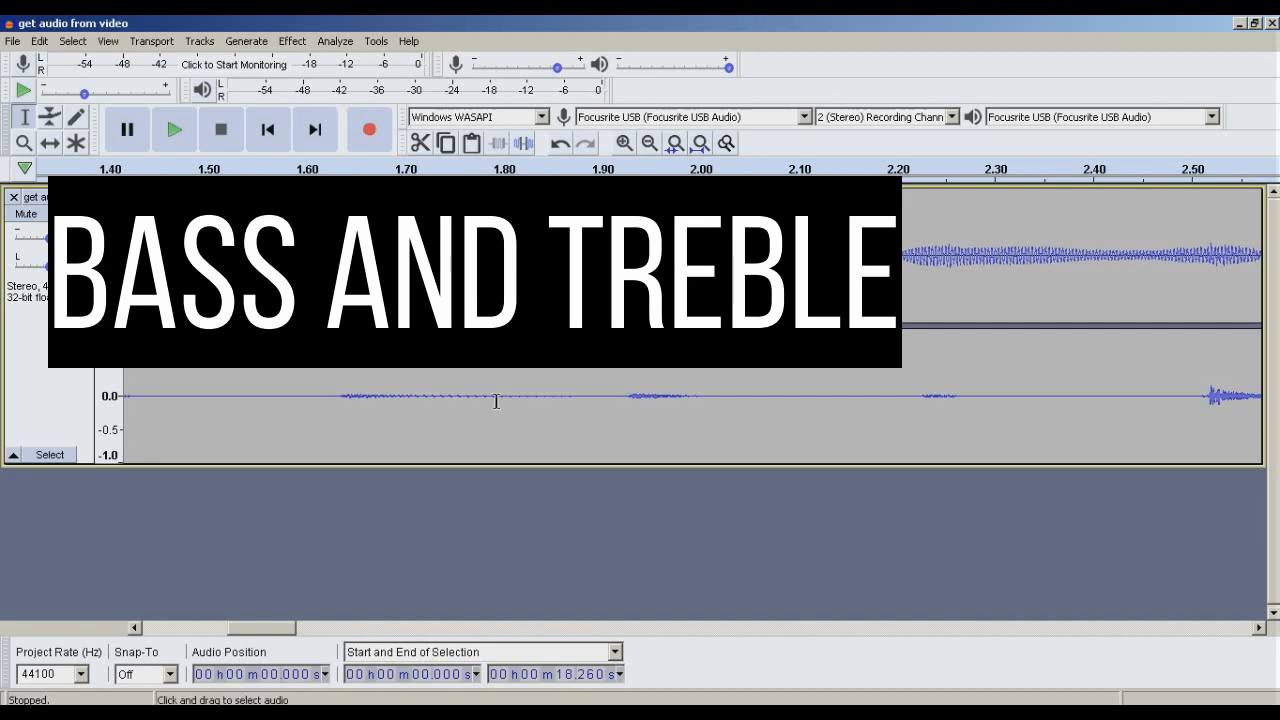
- Apply Bass and Treble to the whole track with bass 9.0 dB, treble 9.0 dB and volume 0.0 dB
key("ctrl+a")
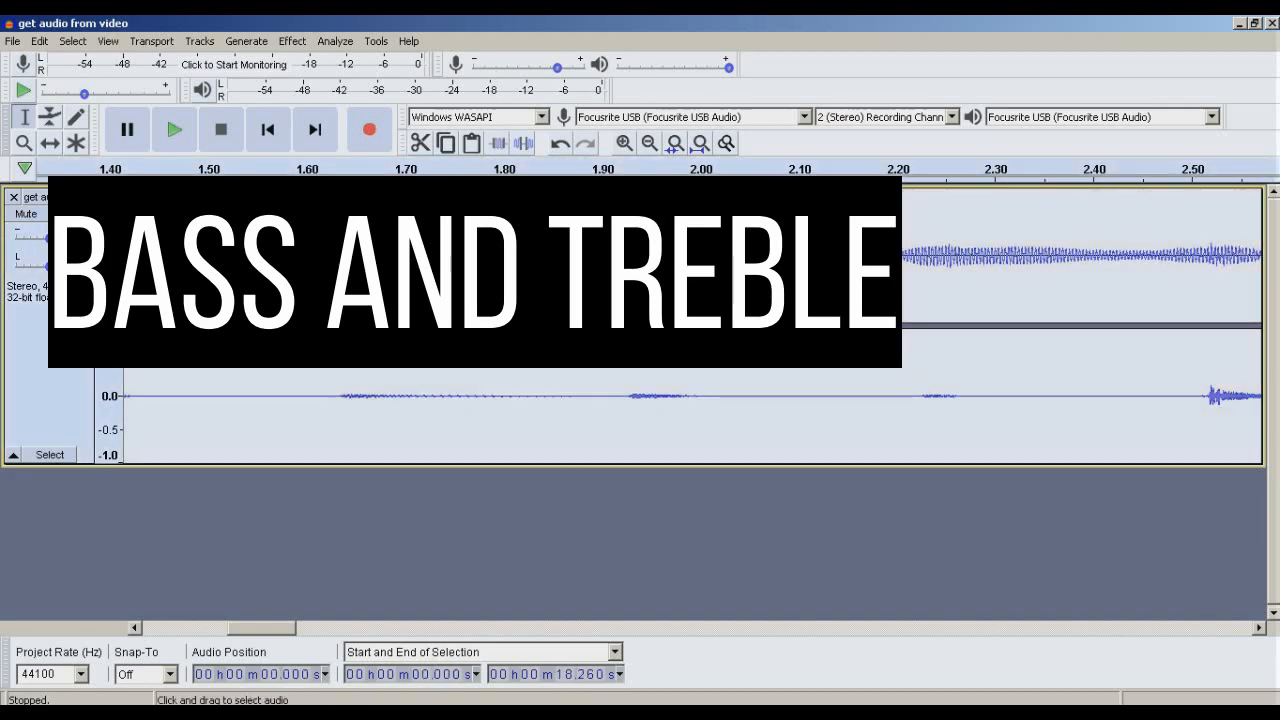
left_click(292, 41)
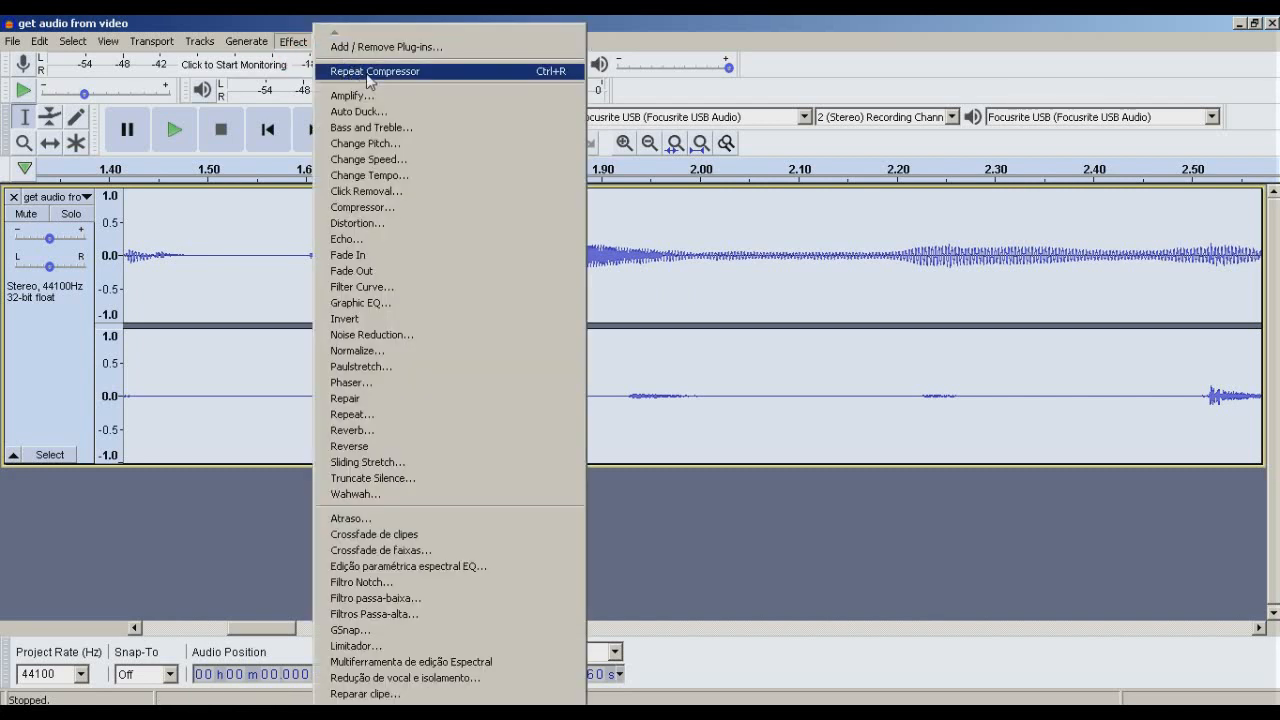
left_click(403, 137)
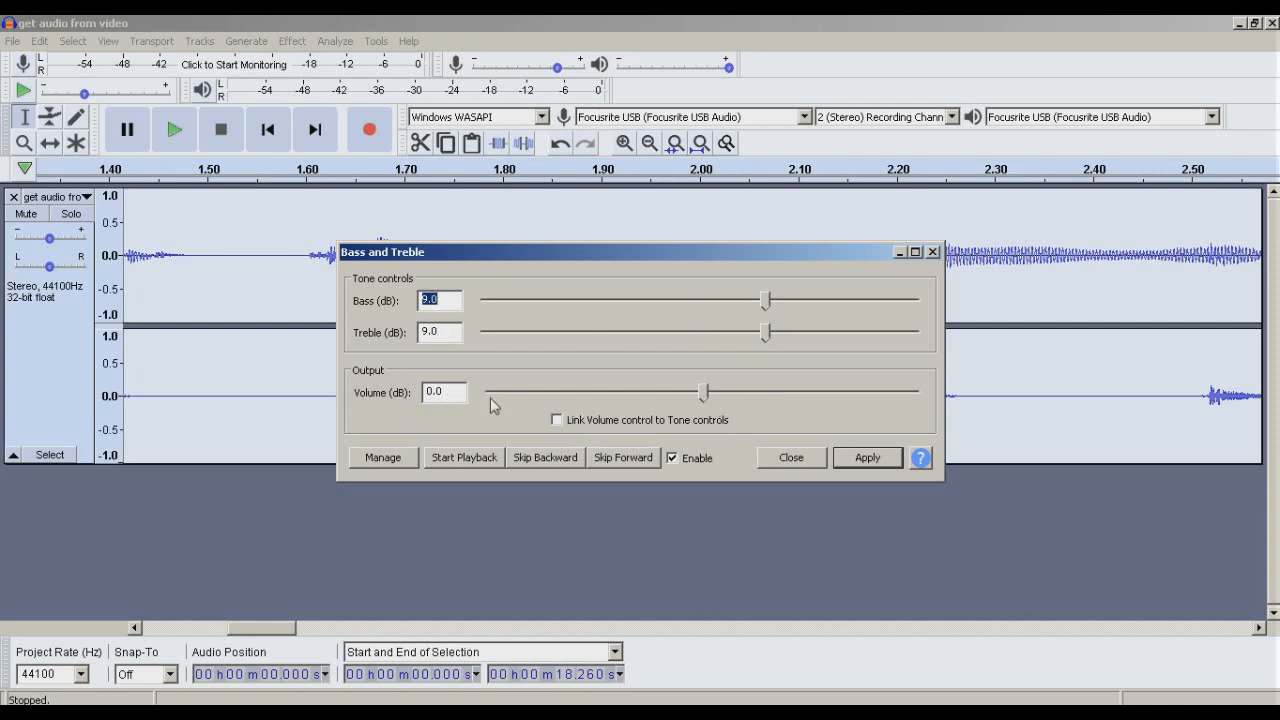
left_click(858, 462)
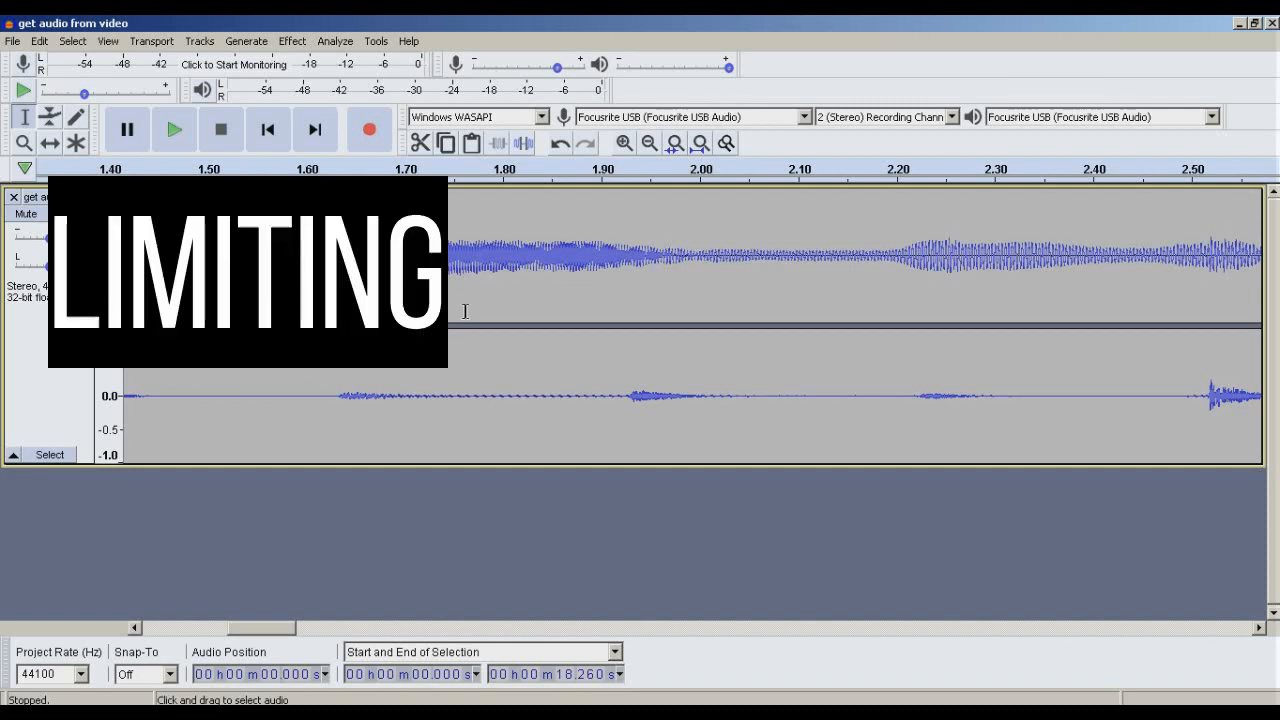
- Apply the Limiter to the whole track as Hard Limit with 0.00 dB input gains, limit -4.00 dB, hold 10.00 ms and no make-up gain
left_click(464, 310)
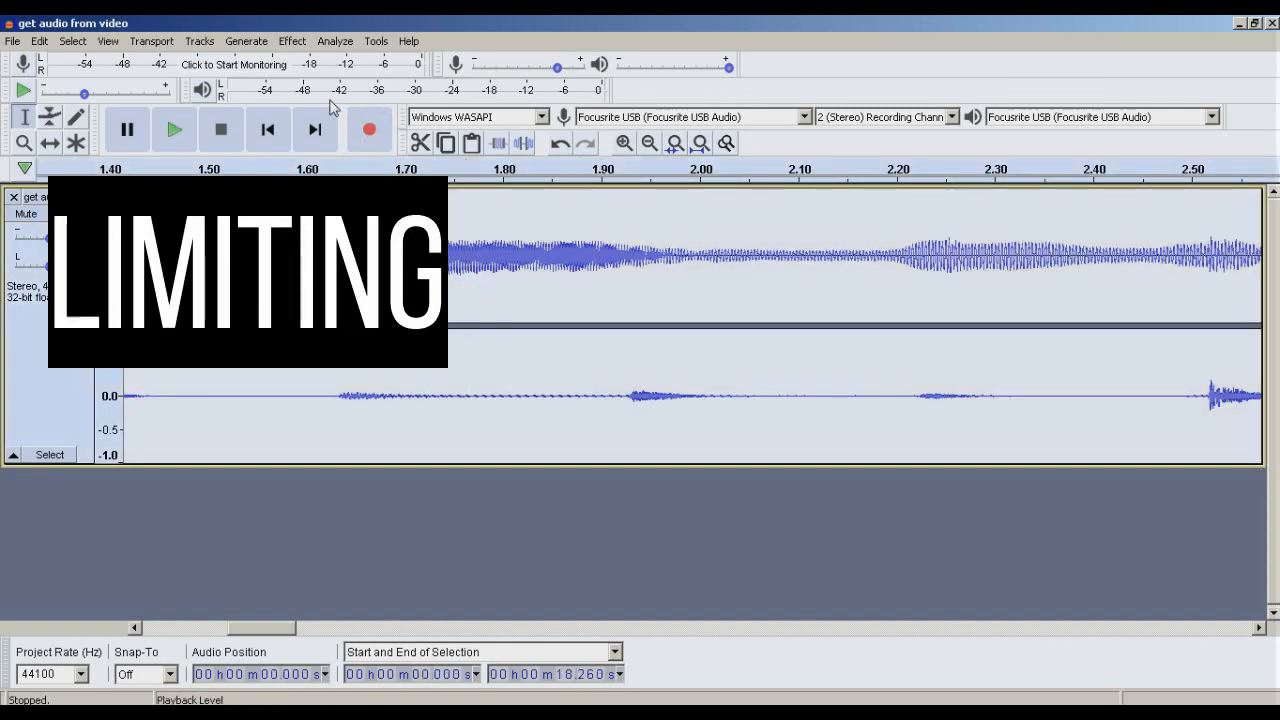
left_click(287, 46)
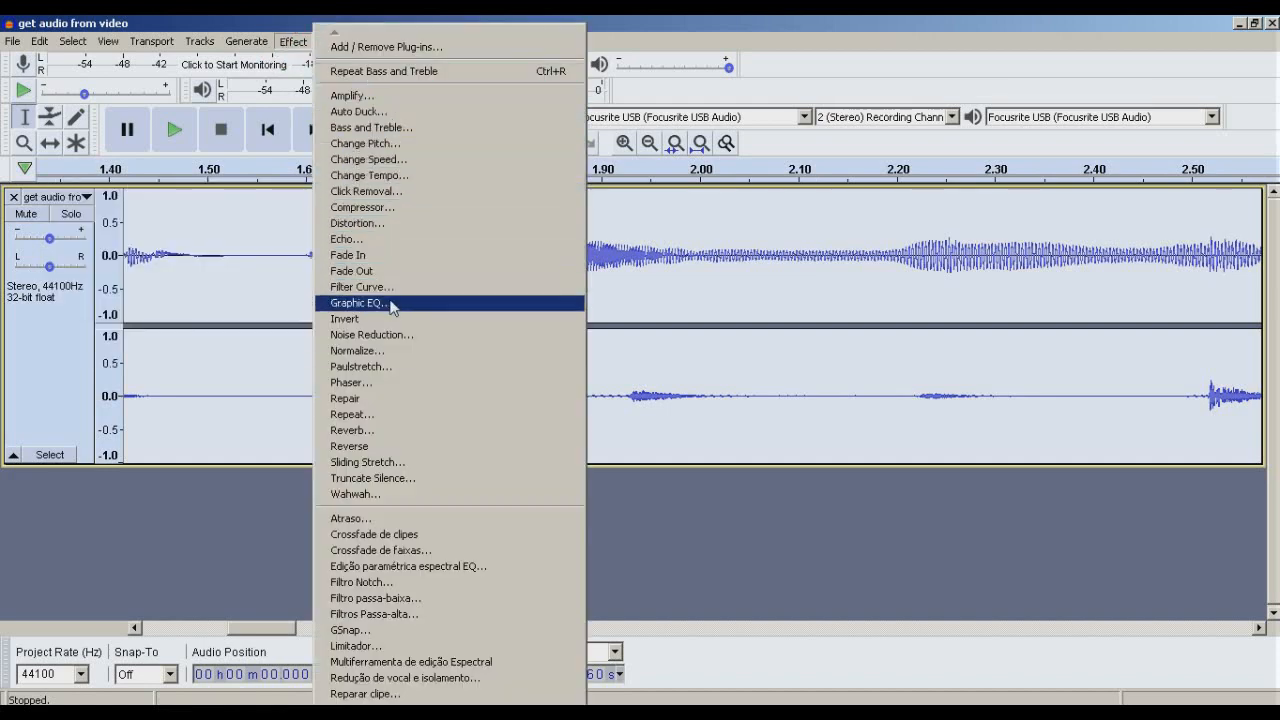
left_click(385, 645)
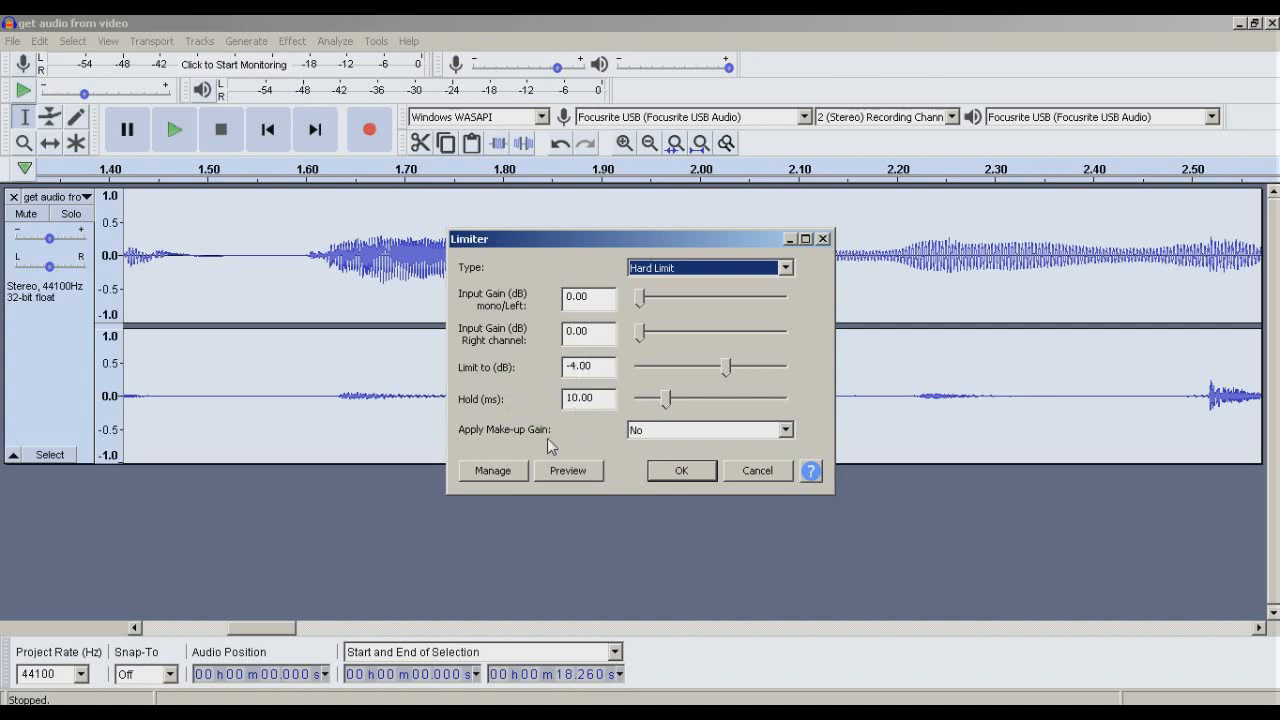
left_click(685, 474)
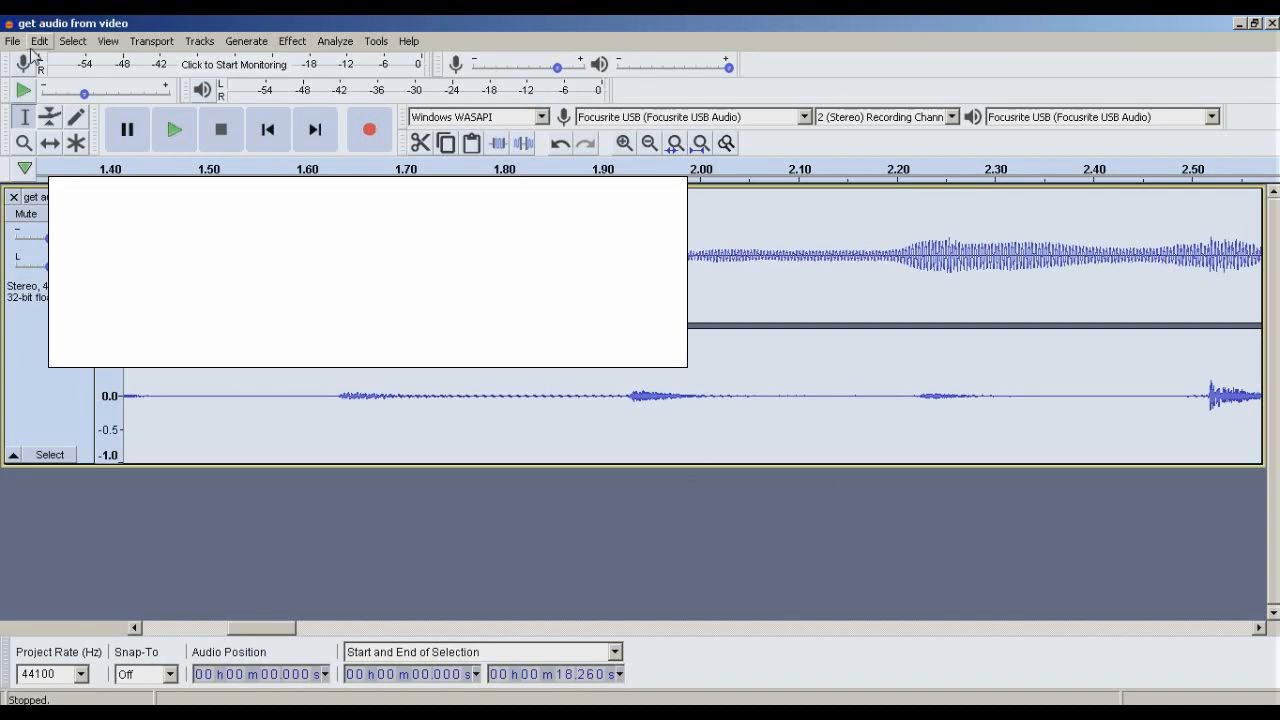
- Apply the Normalize effect to the whole selected track
left_click(575, 300)
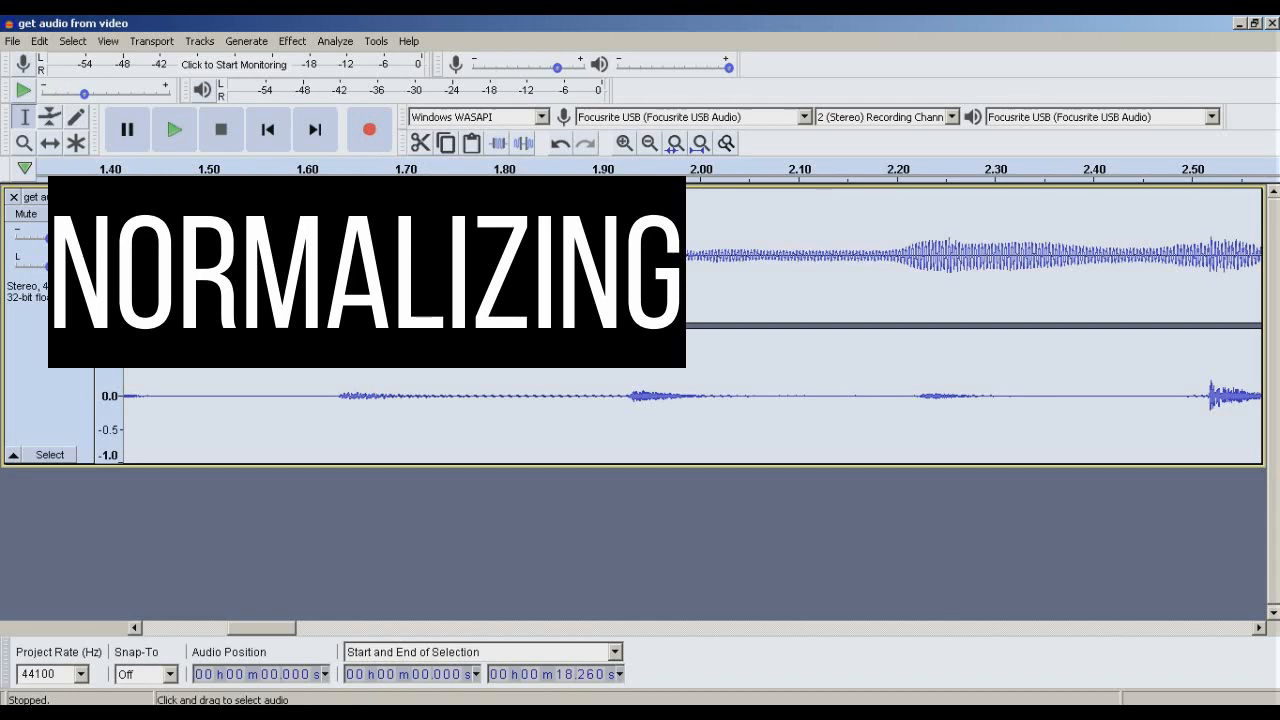
left_click(292, 41)
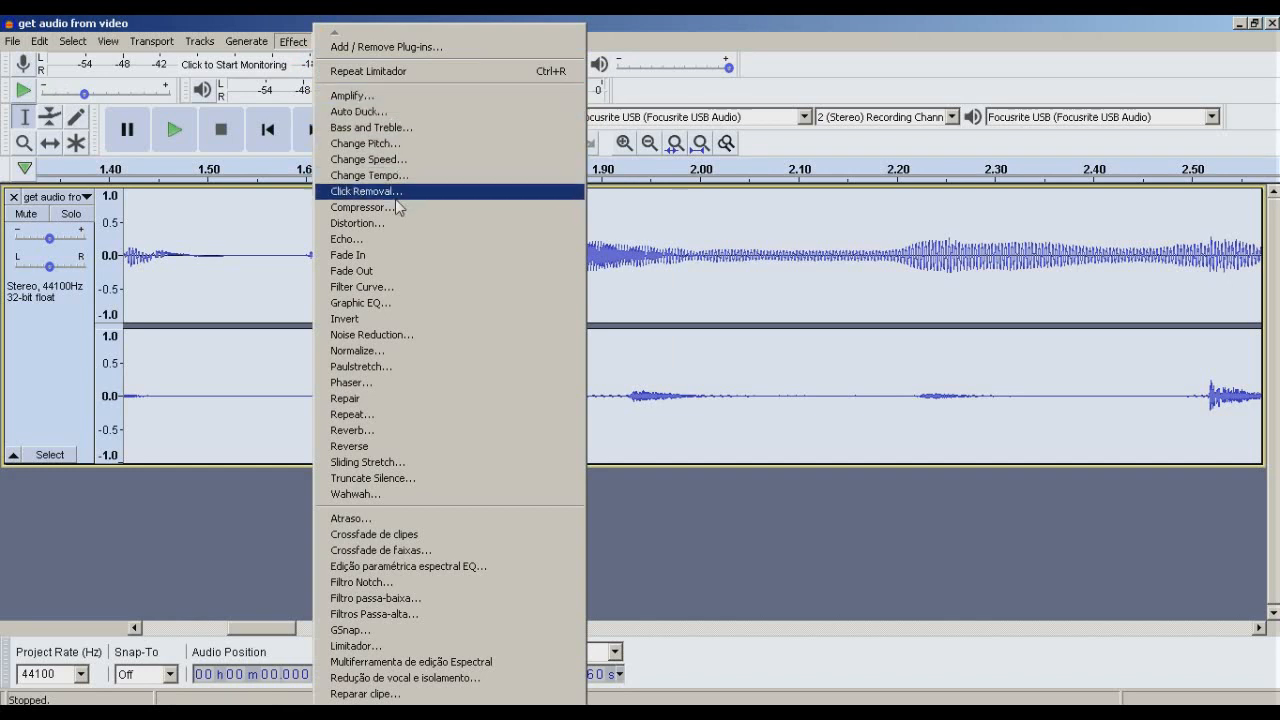
left_click(390, 352)
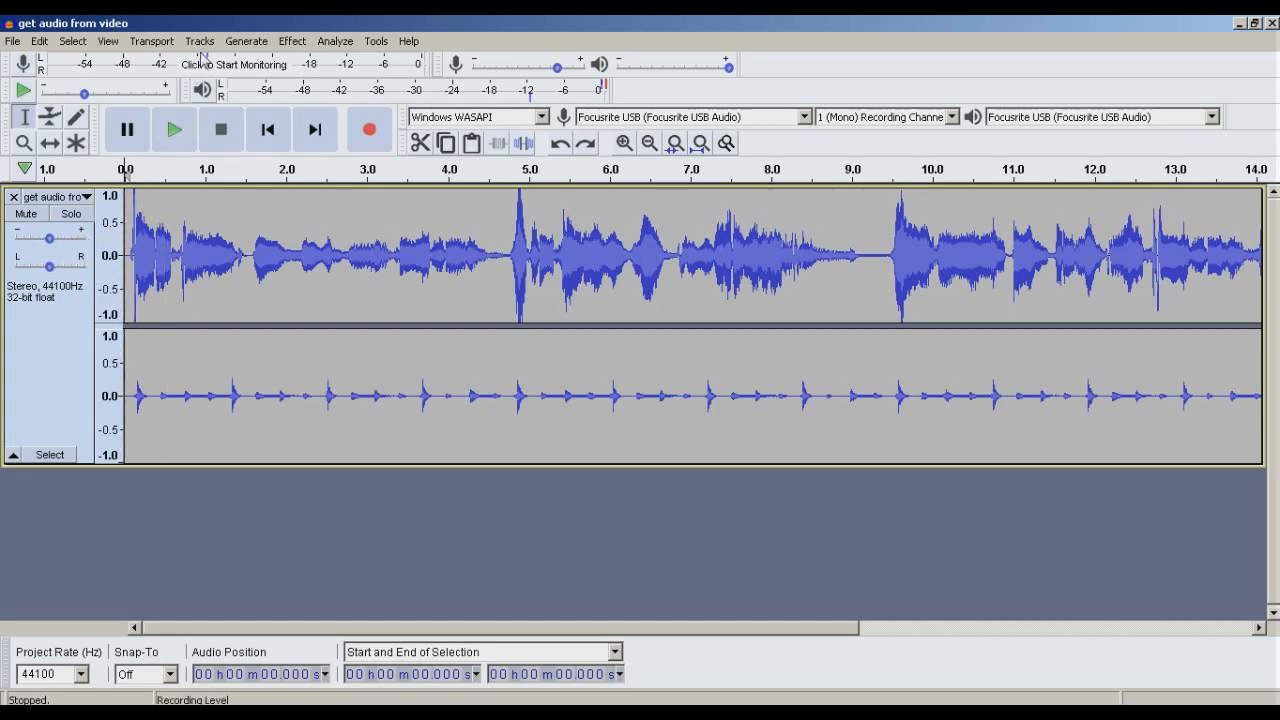
- Select the whole track and mix it from stereo down to mono
double_click(198, 211)
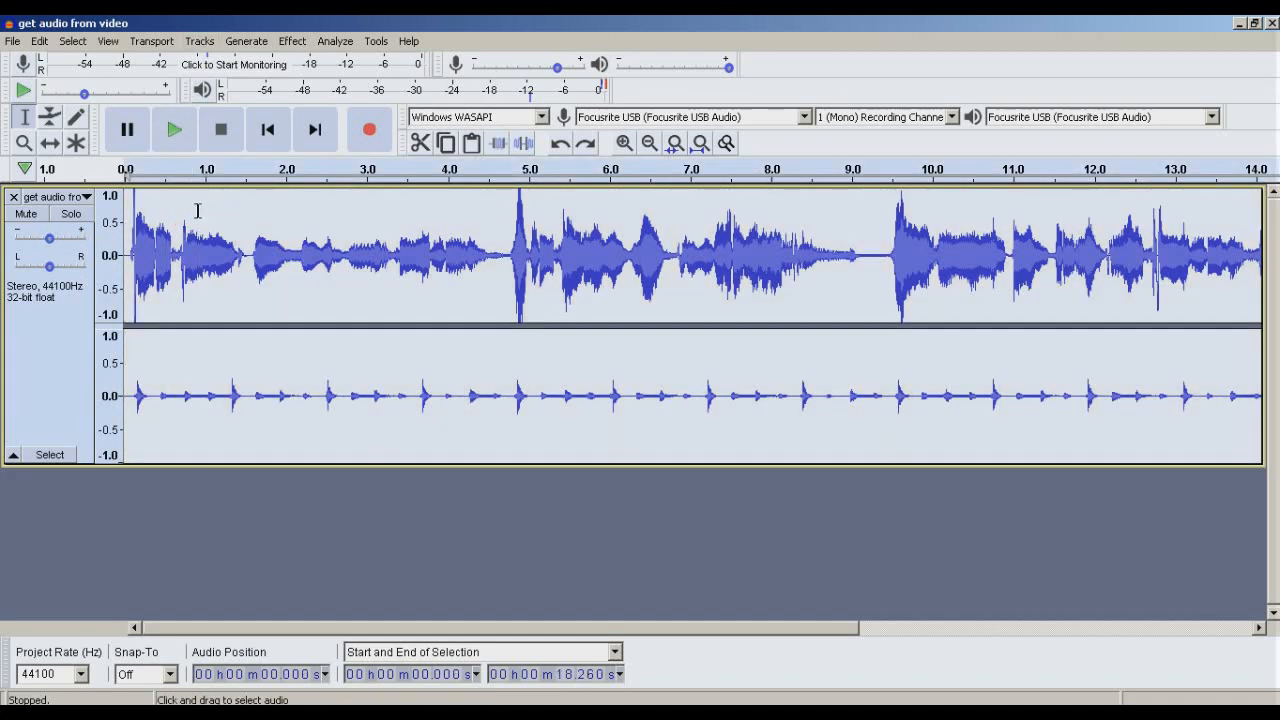
left_click(200, 42)
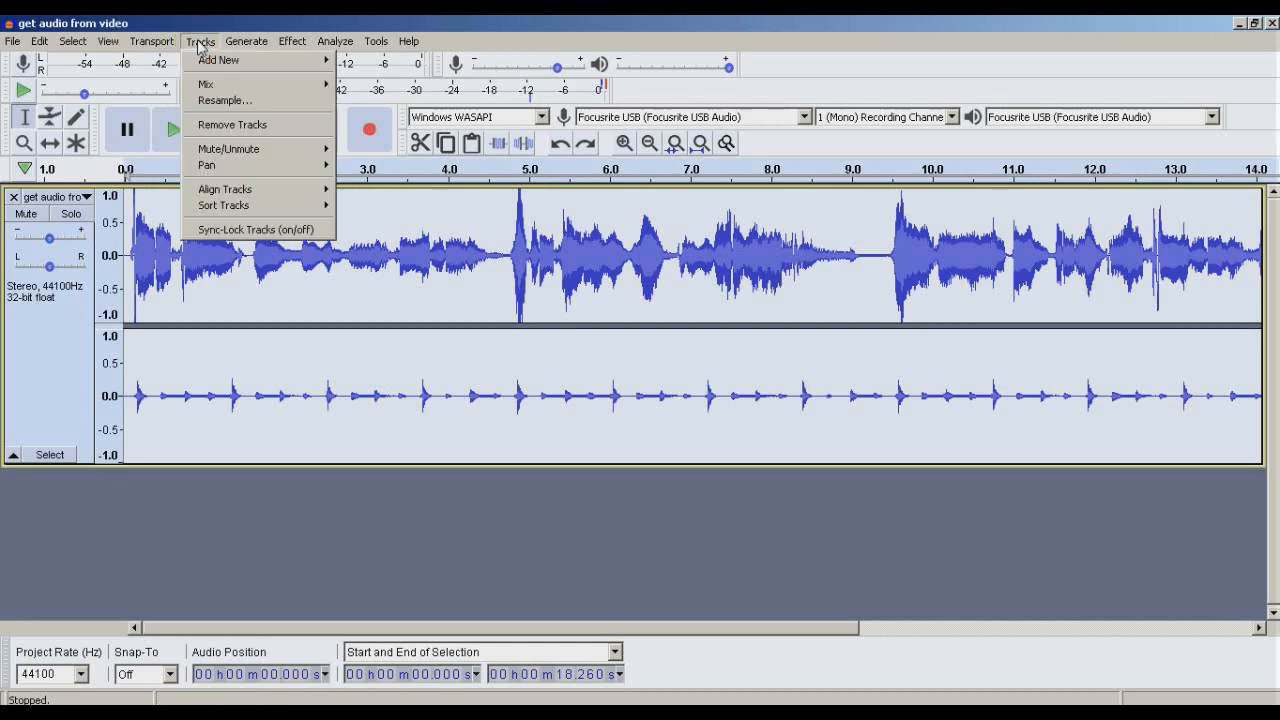
mouse_move(206, 86)
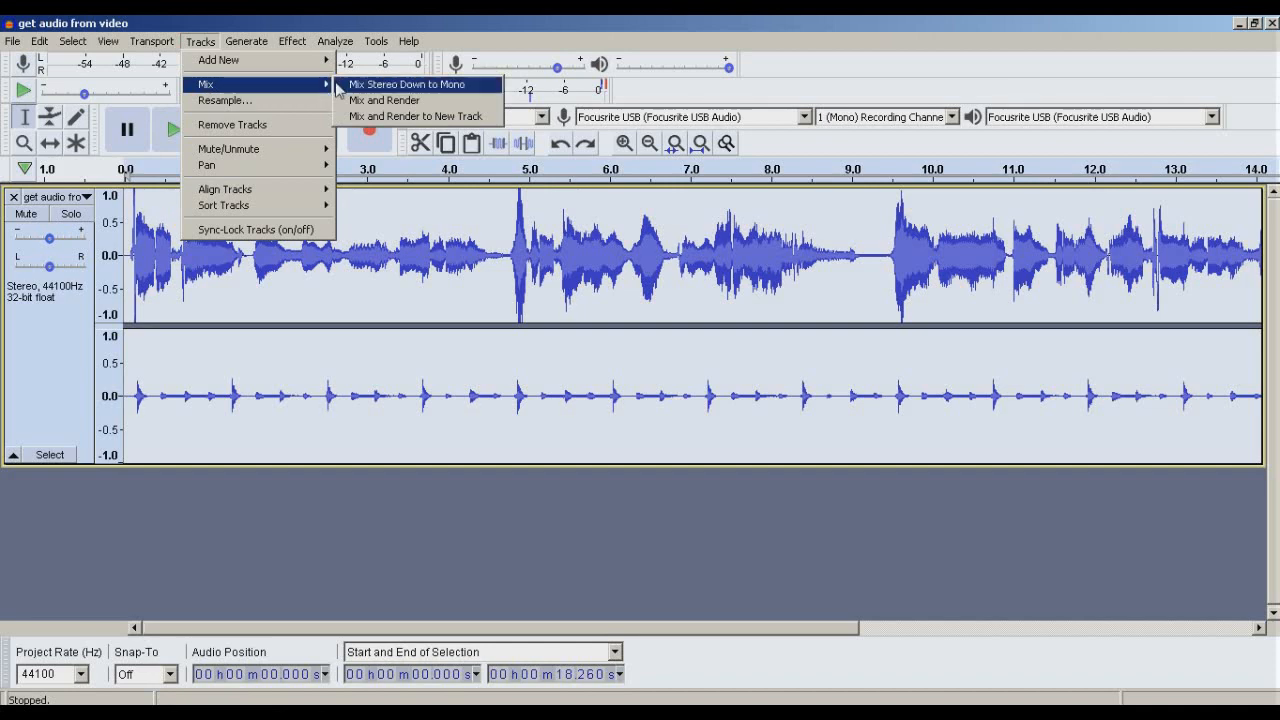
left_click(380, 86)
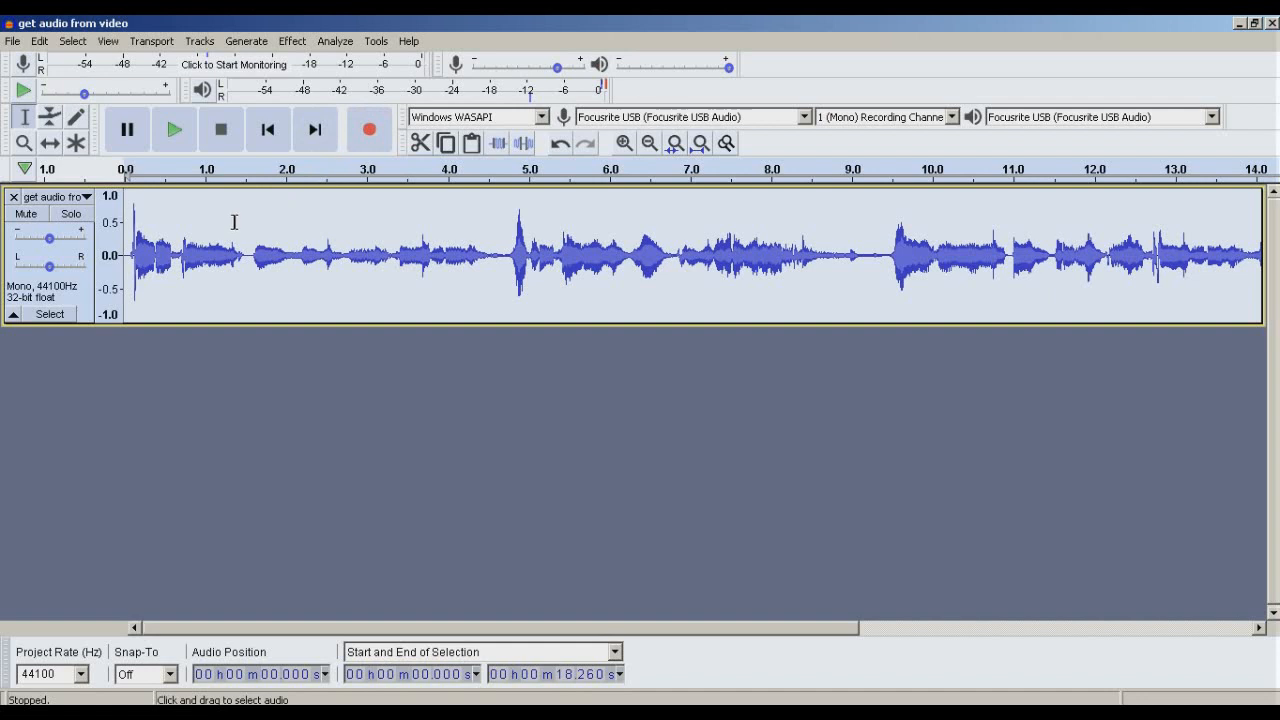
- Copy the whole mono audio and add a new empty stereo track below it
left_click(40, 41)
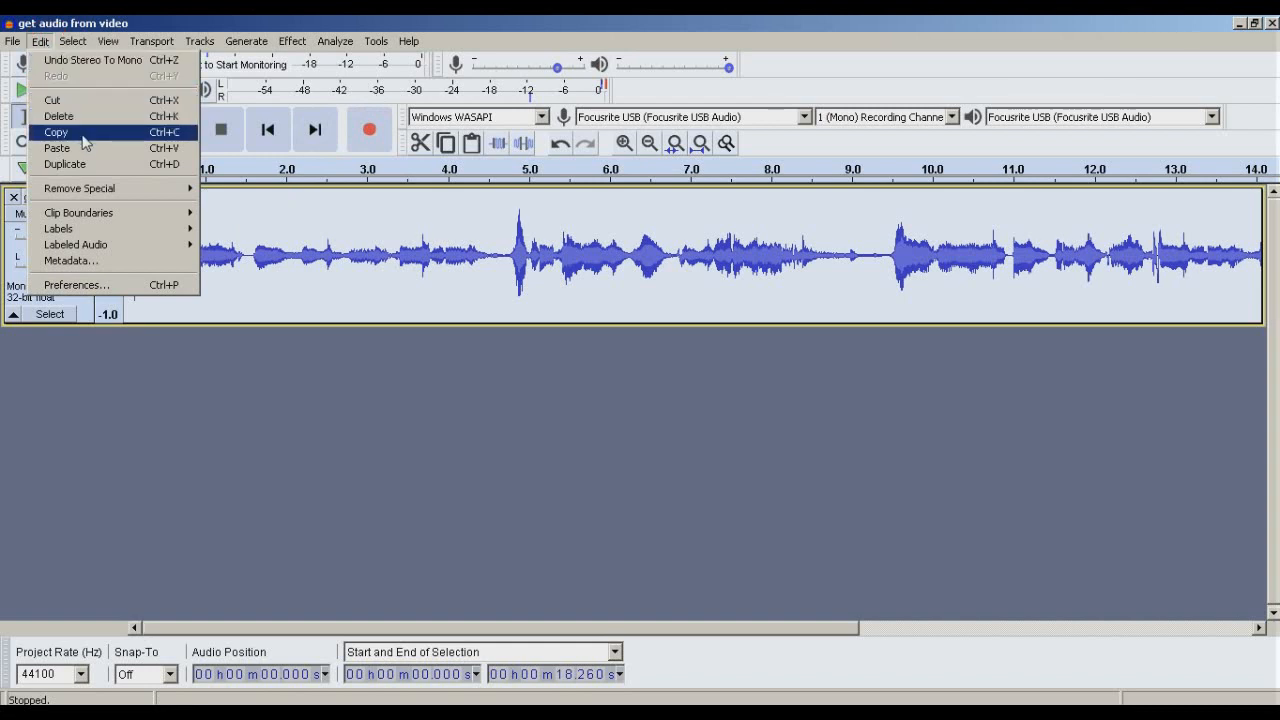
left_click(177, 140)
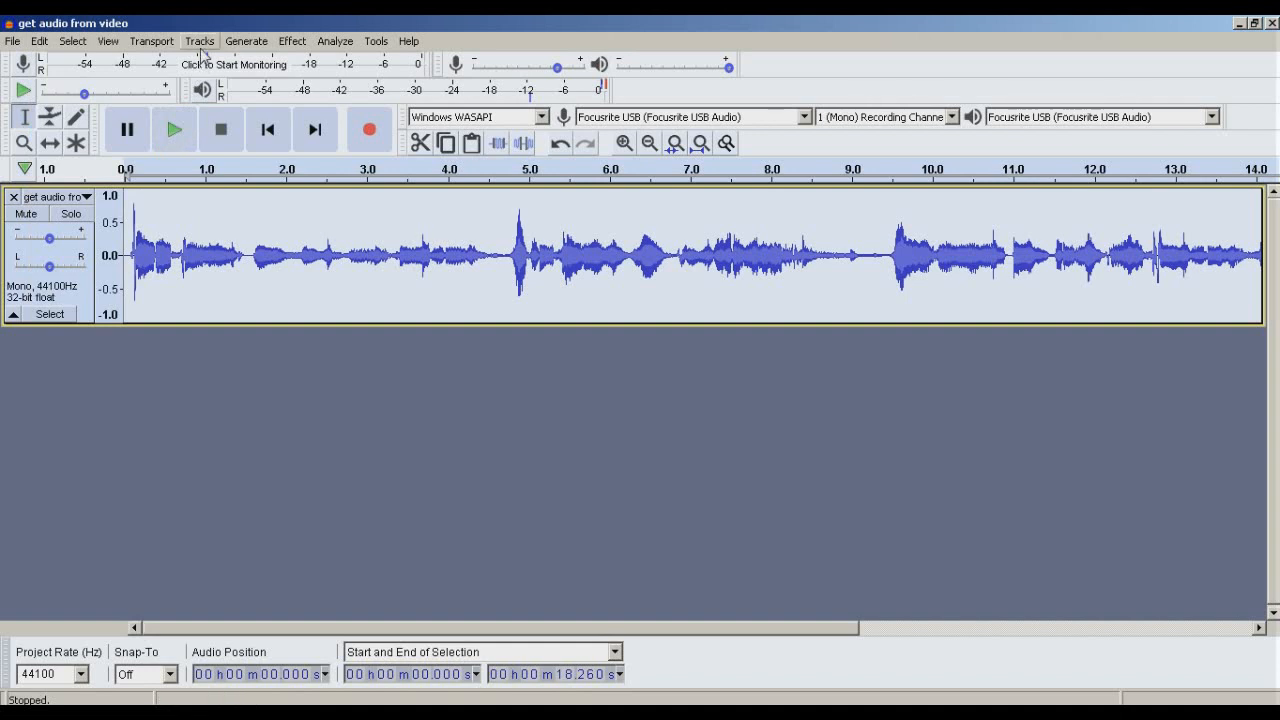
left_click(201, 48)
mouse_move(209, 64)
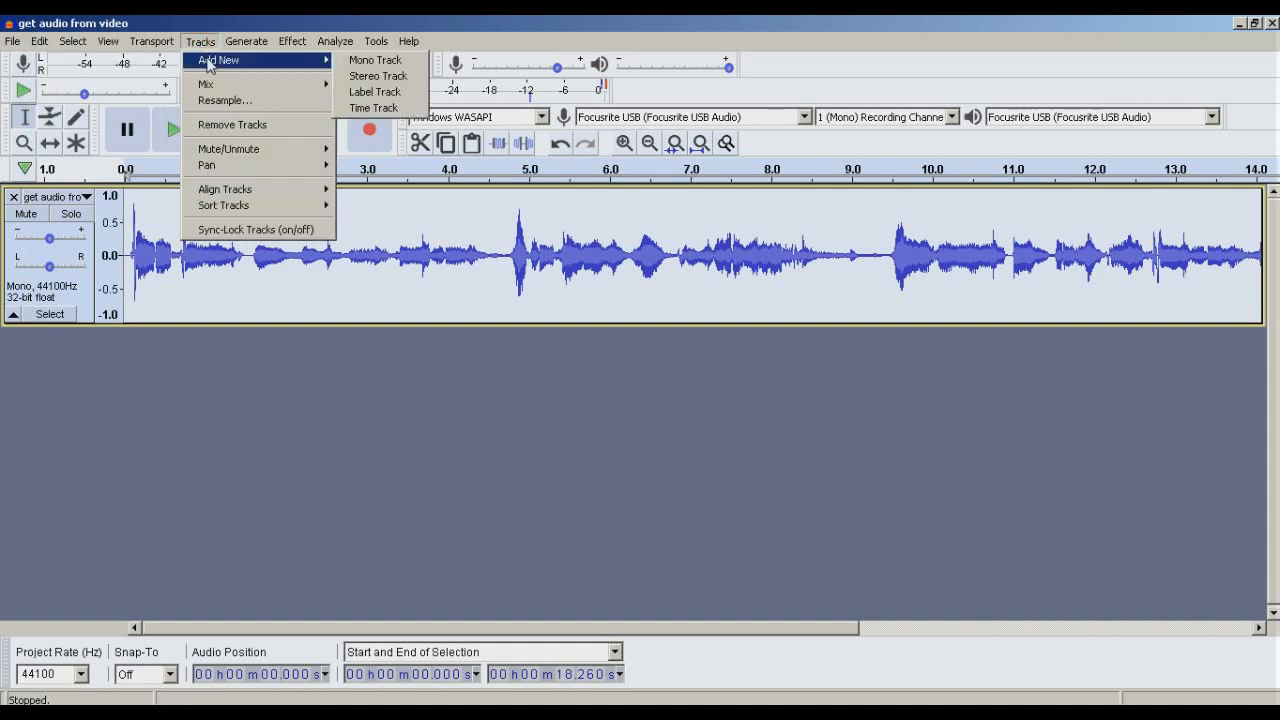
left_click(362, 80)
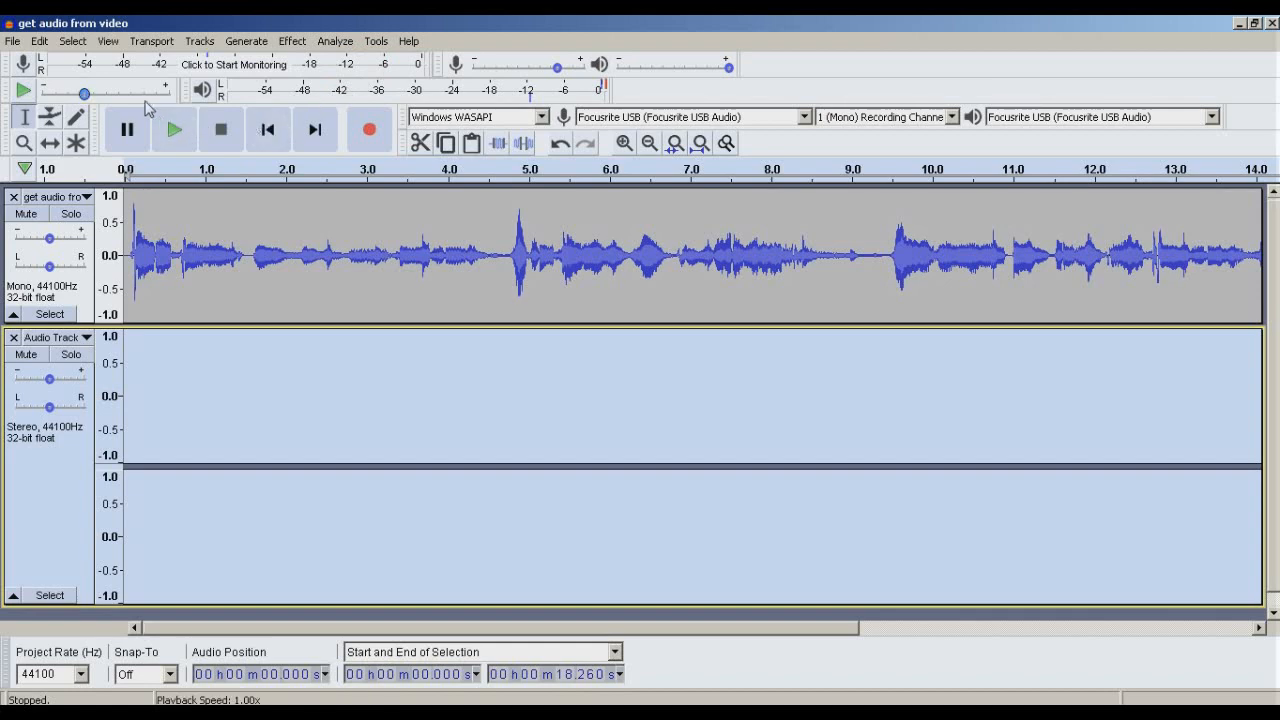
- Paste the copied audio into the new stereo track and remove the original mono track
left_click(40, 41)
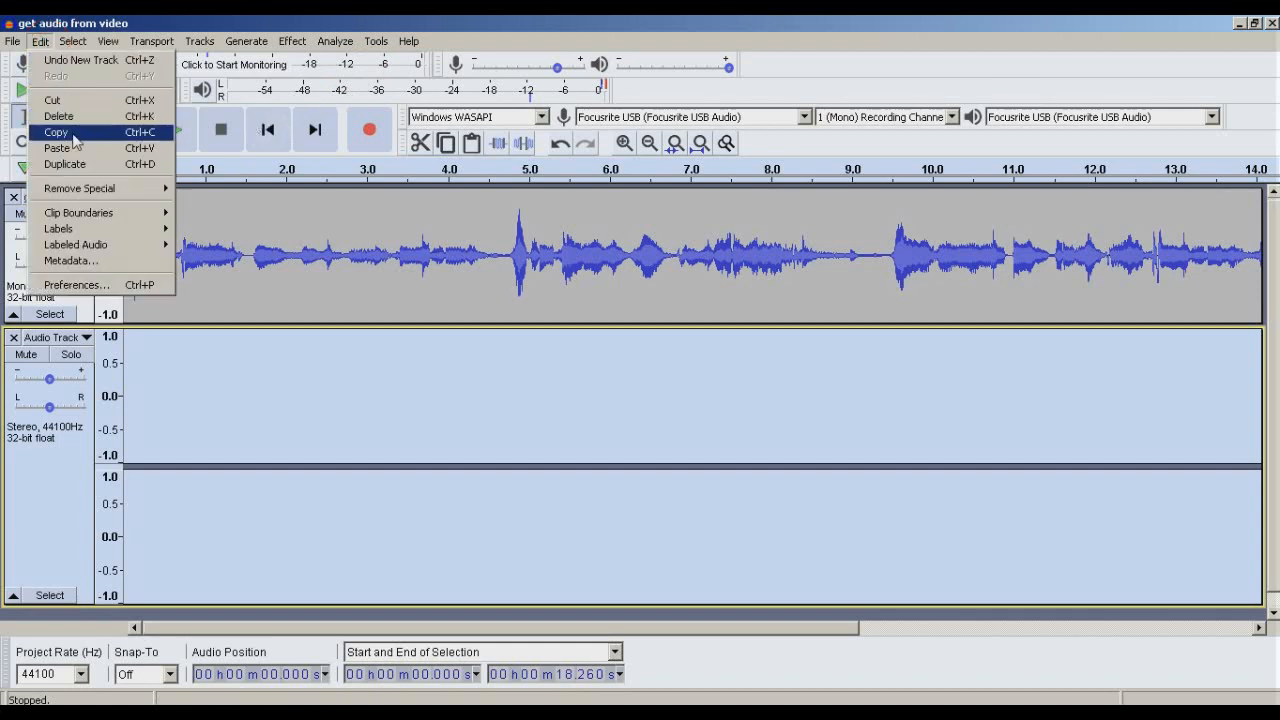
left_click(141, 152)
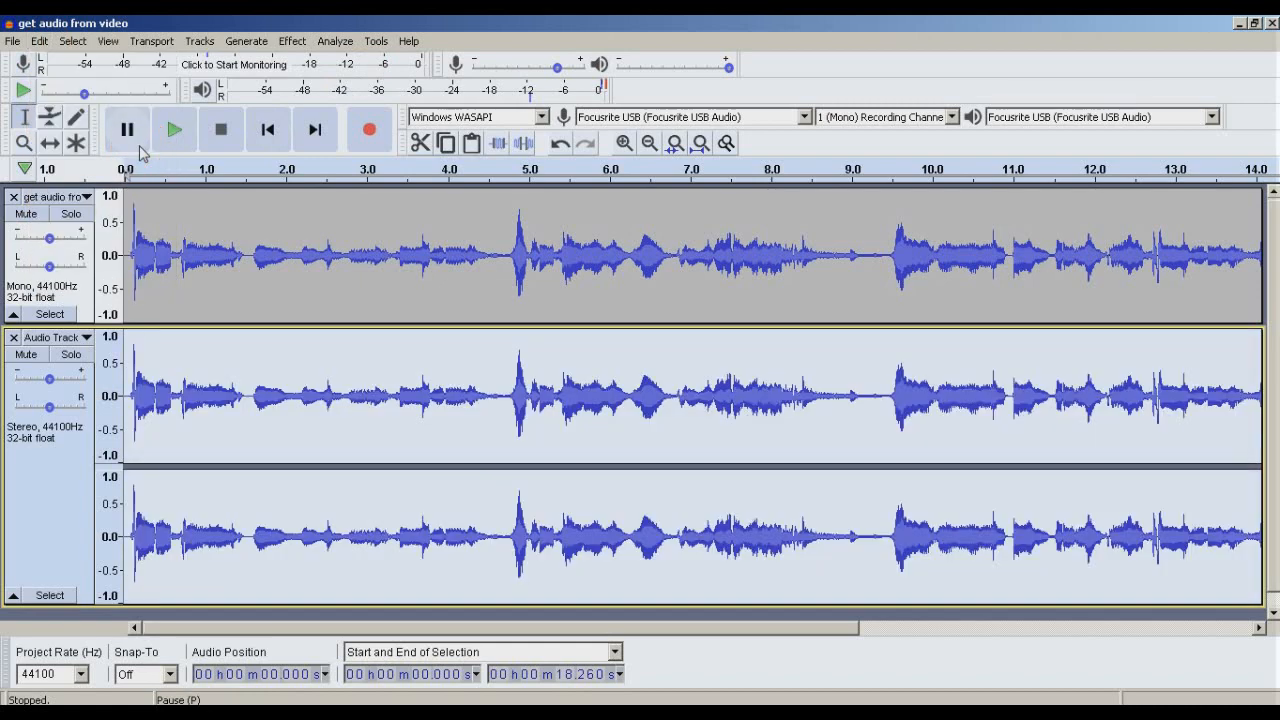
left_click(13, 198)
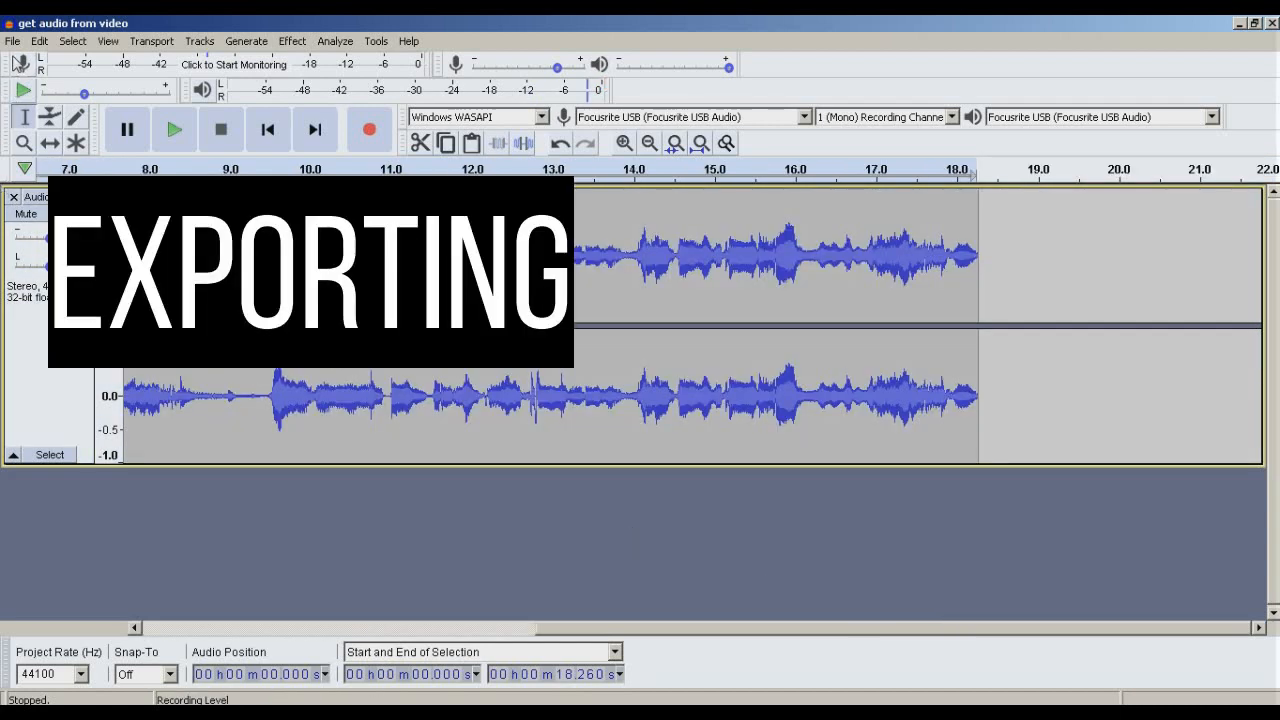
- Export the audio as the MP3 file "get audio from video_thefinal" with Standard, 170-210 kbps preset quality and joint stereo, keeping the metadata tags
left_click(13, 41)
mouse_move(34, 157)
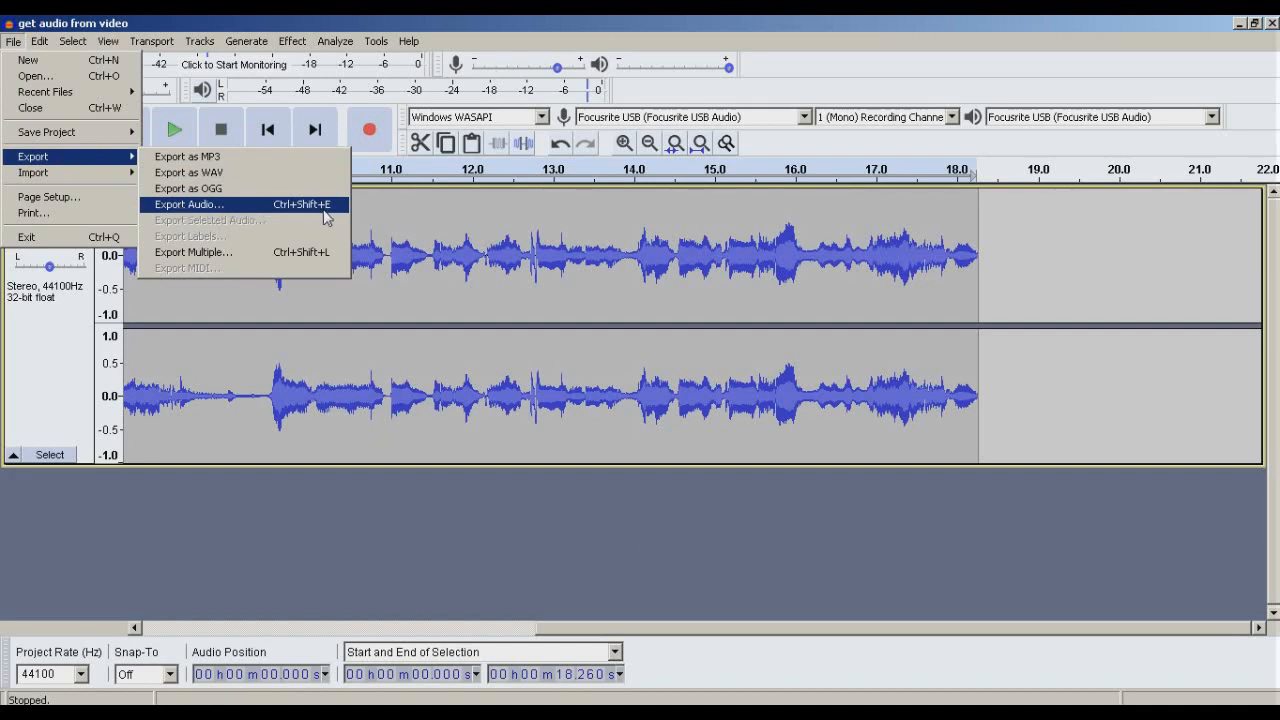
left_click(262, 157)
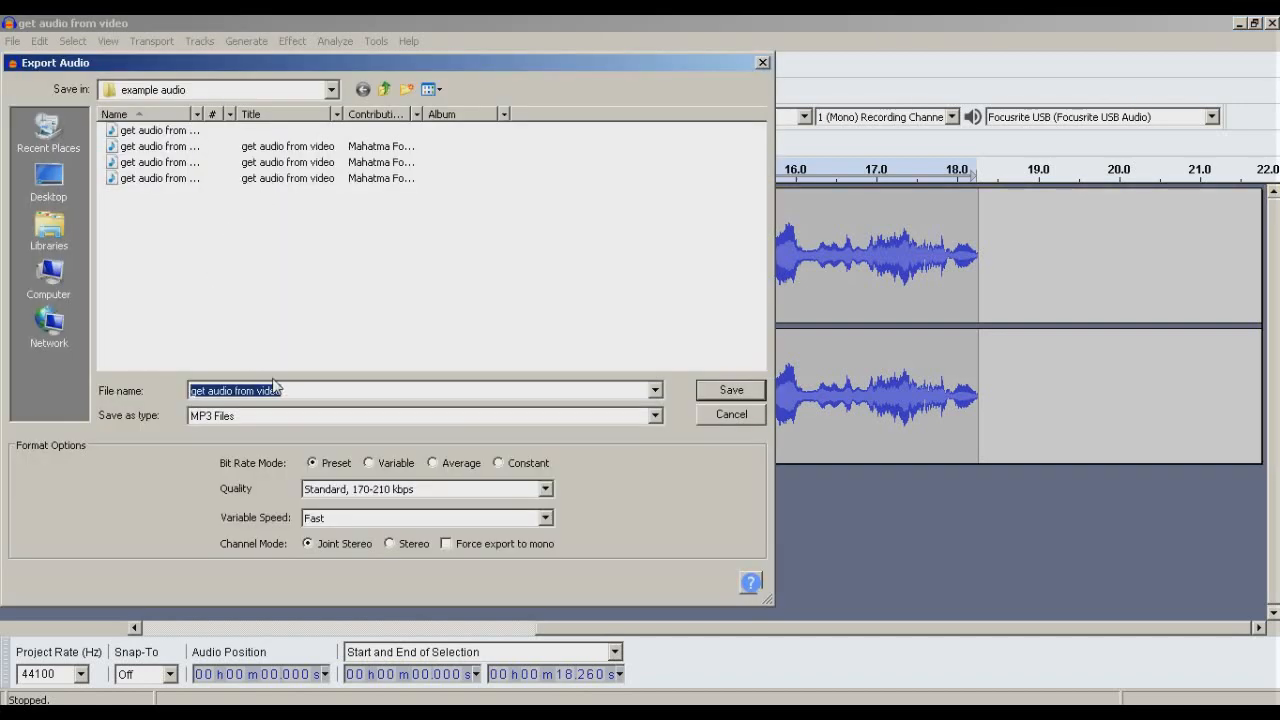
left_click(302, 392)
type("_")
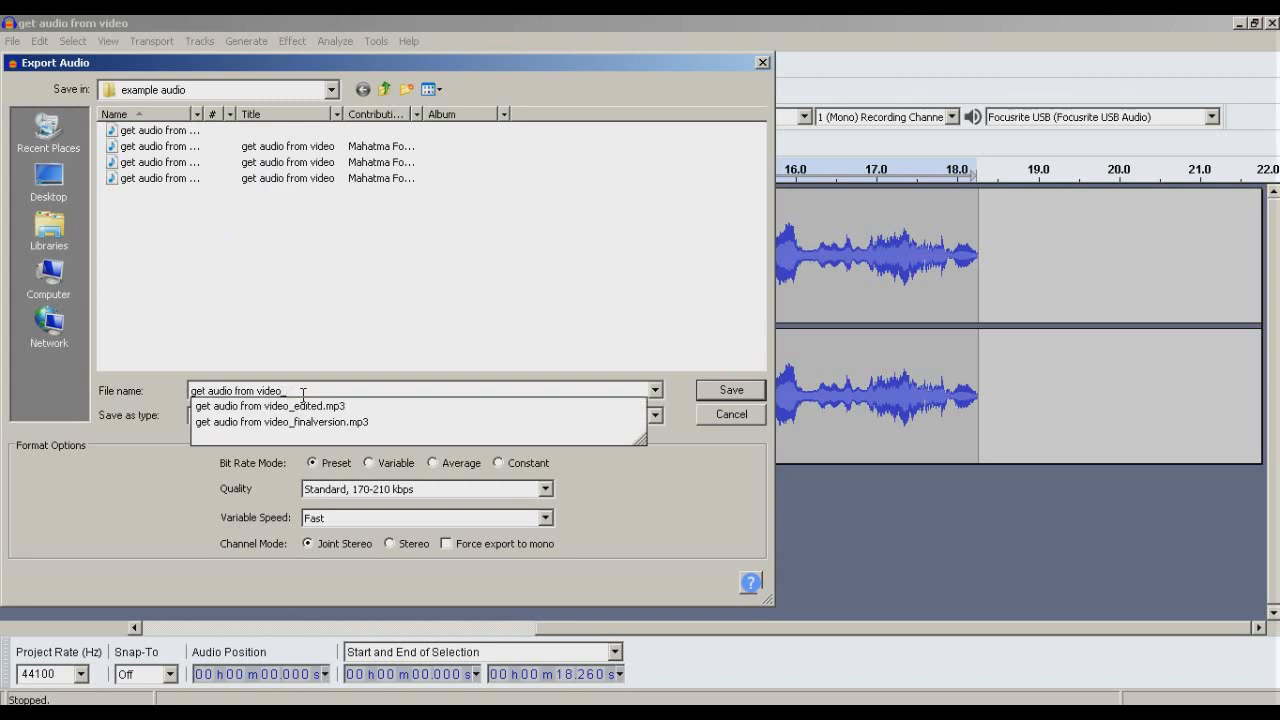
type("thefinal")
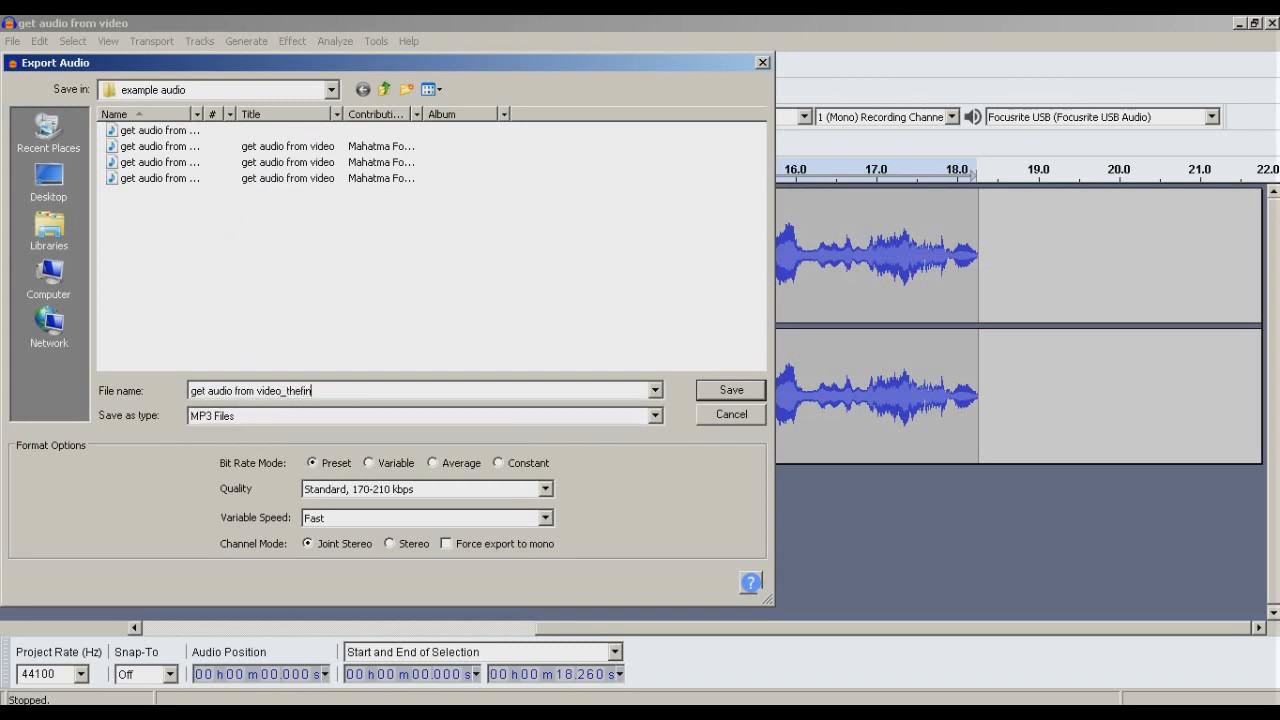
left_click(716, 394)
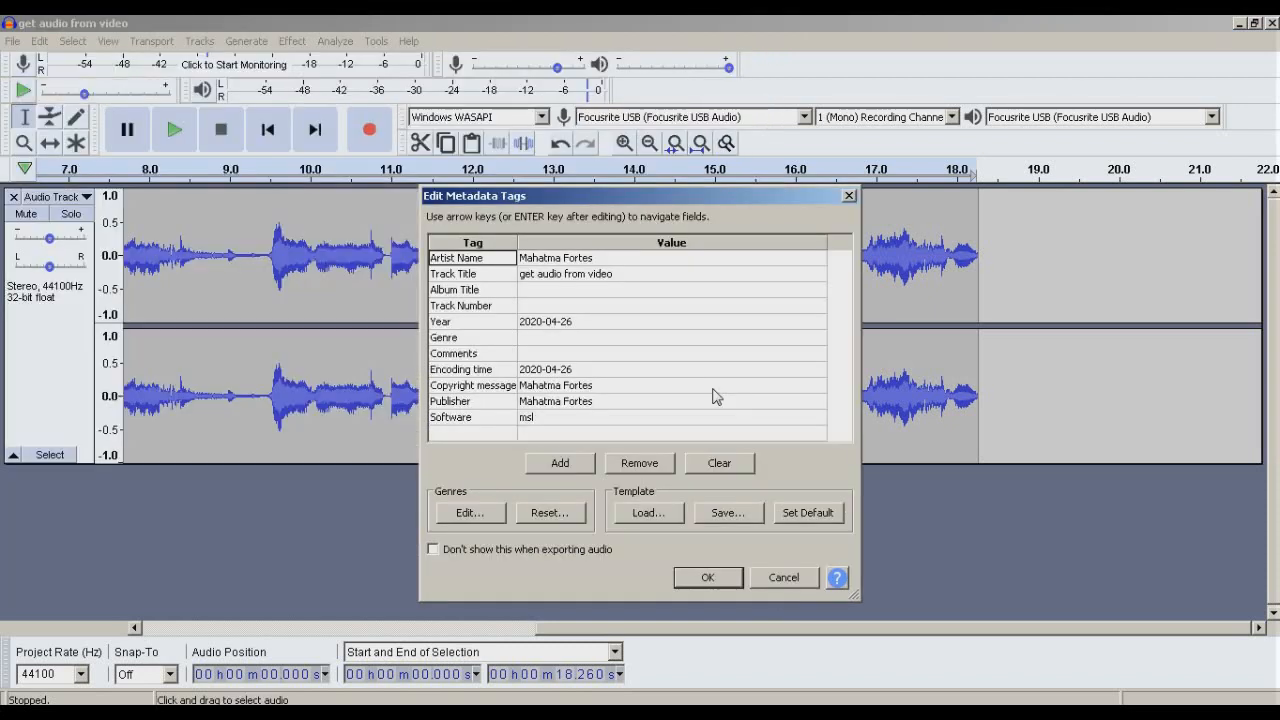
left_click(697, 577)
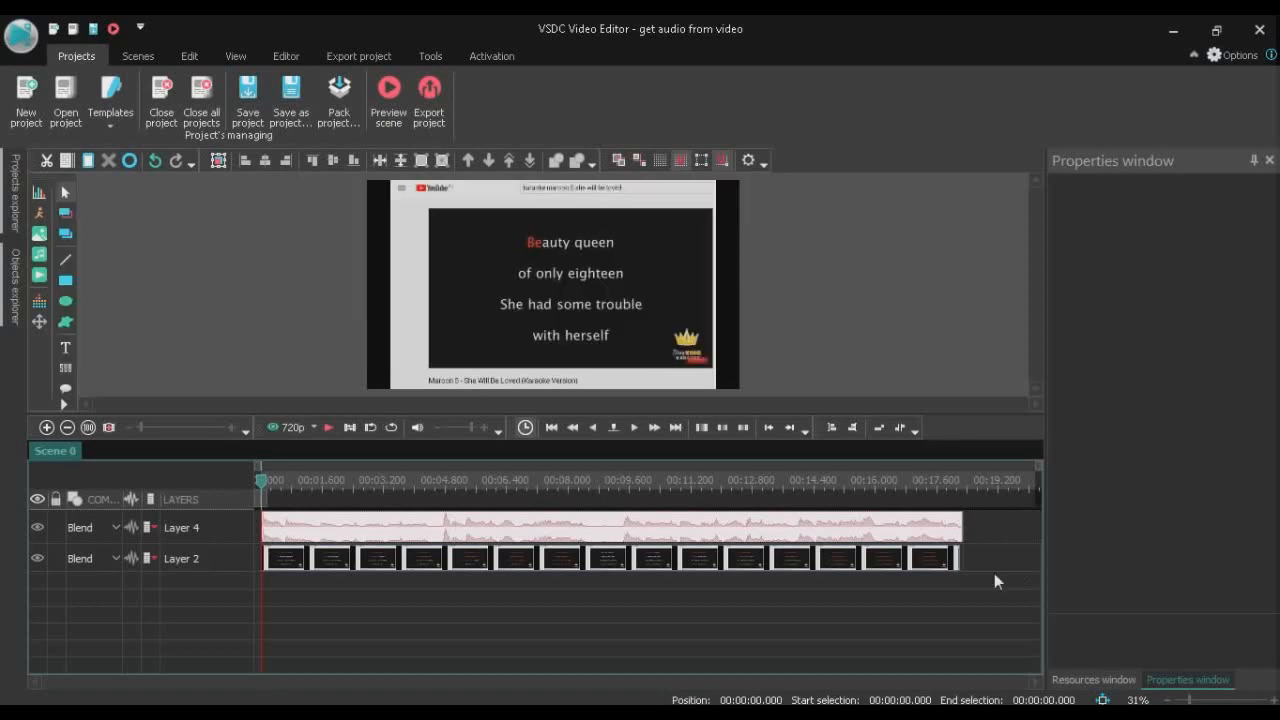
- In VSDC, add the audio file "get audio from video_thefinal" from scene begin on a new layer and delete the old audio on Layer 4
left_click(39, 257)
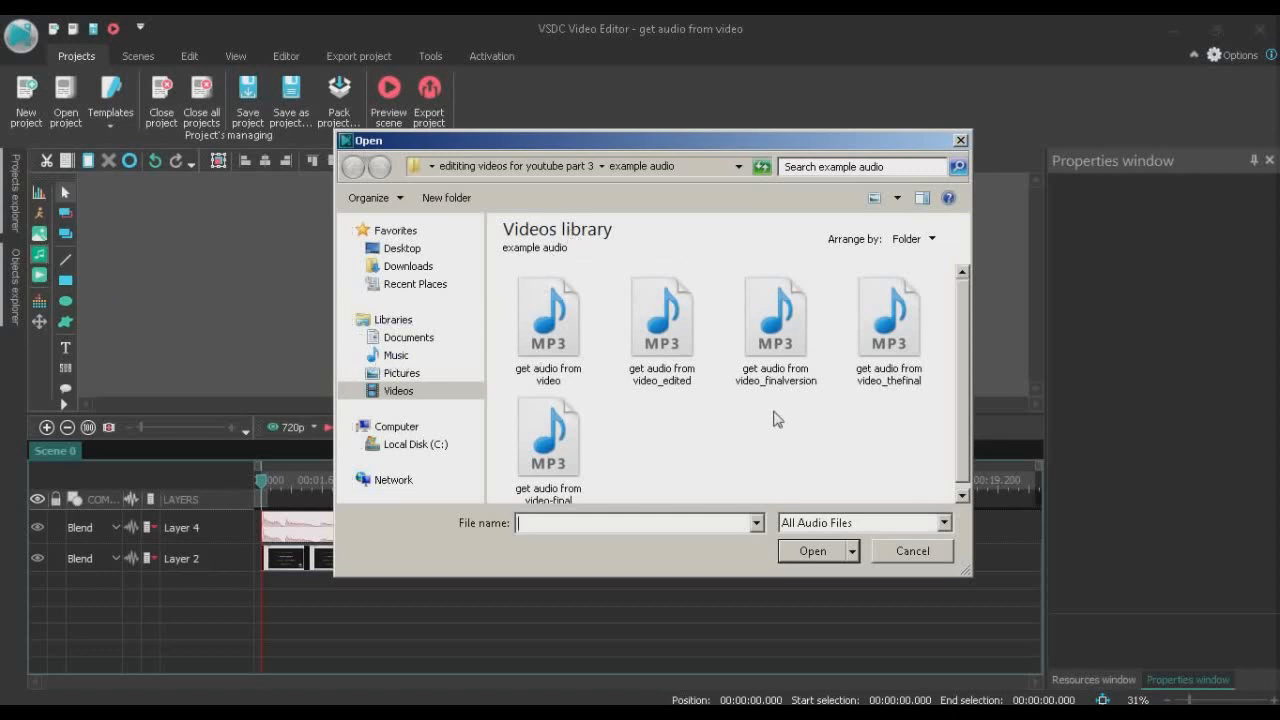
left_click(876, 350)
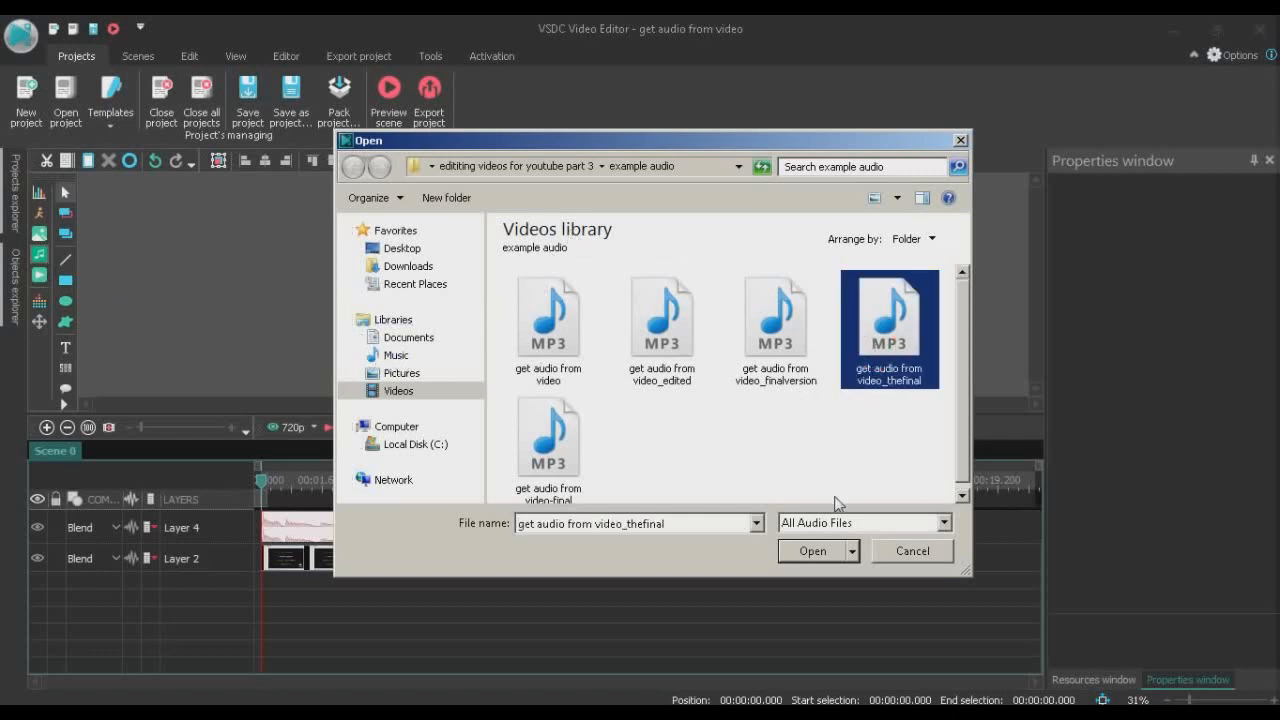
left_click(811, 551)
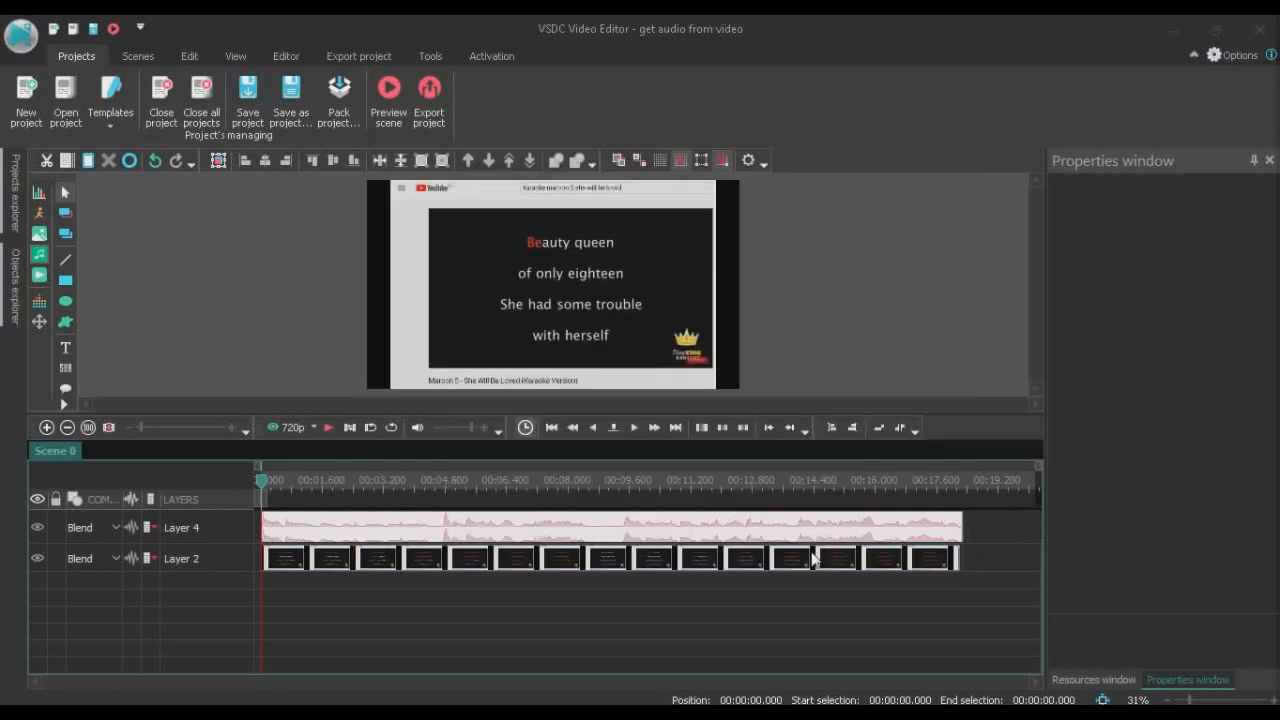
left_click(555, 312)
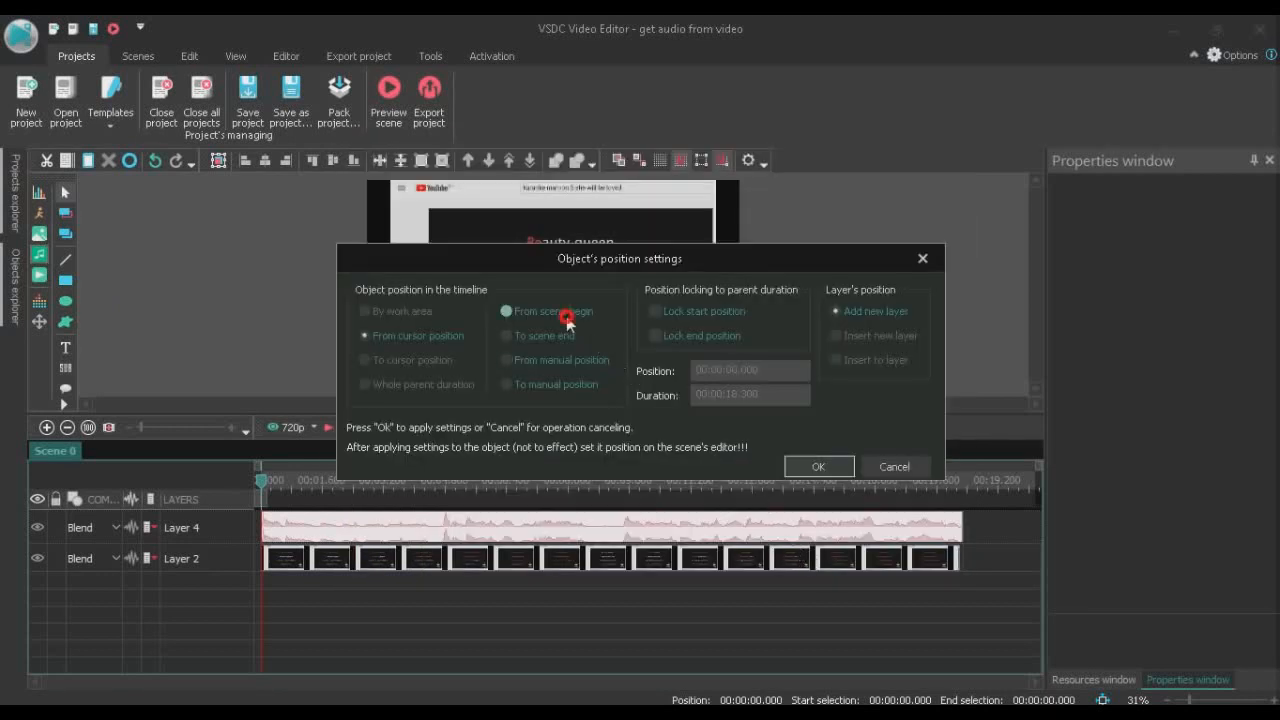
left_click(819, 466)
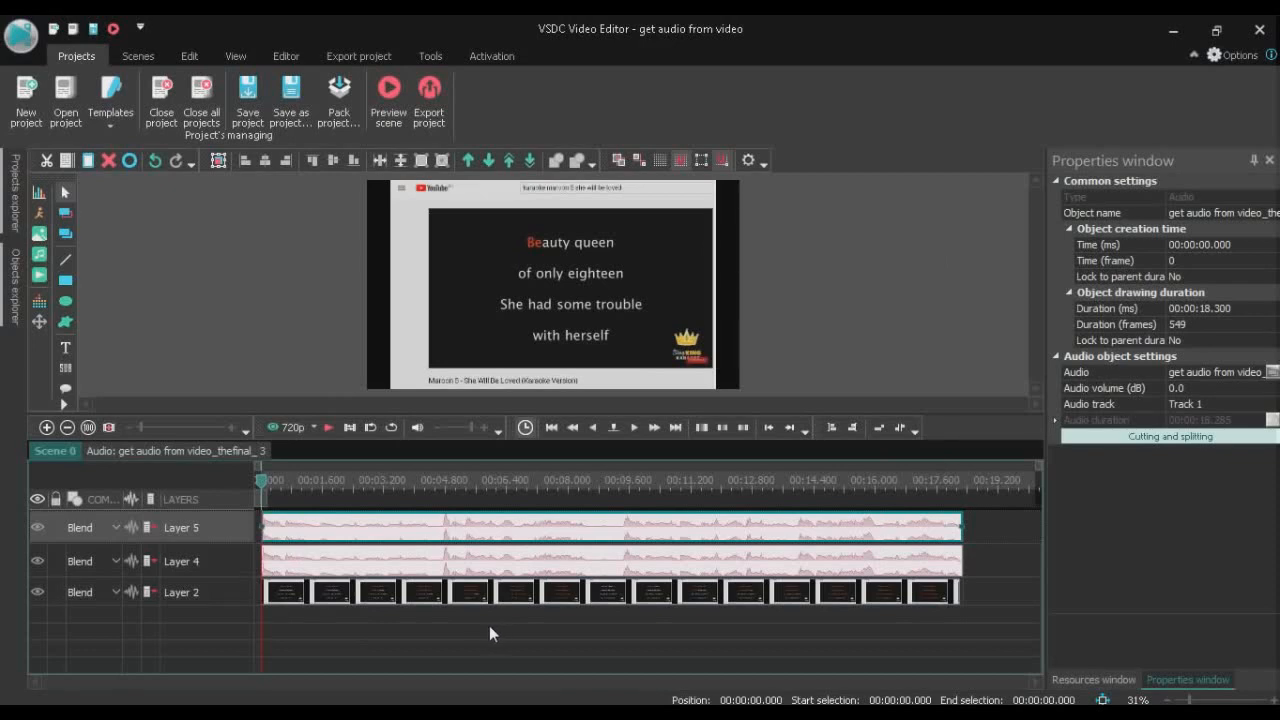
left_click(372, 568)
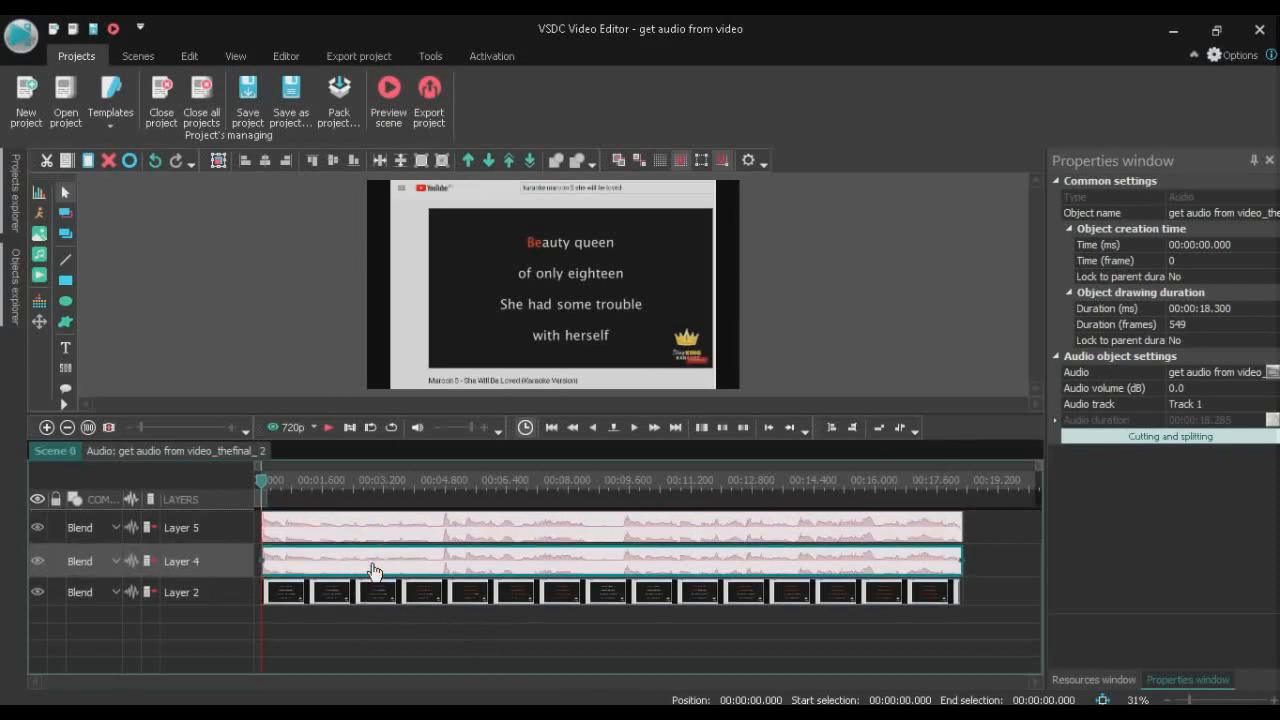
key("Delete")
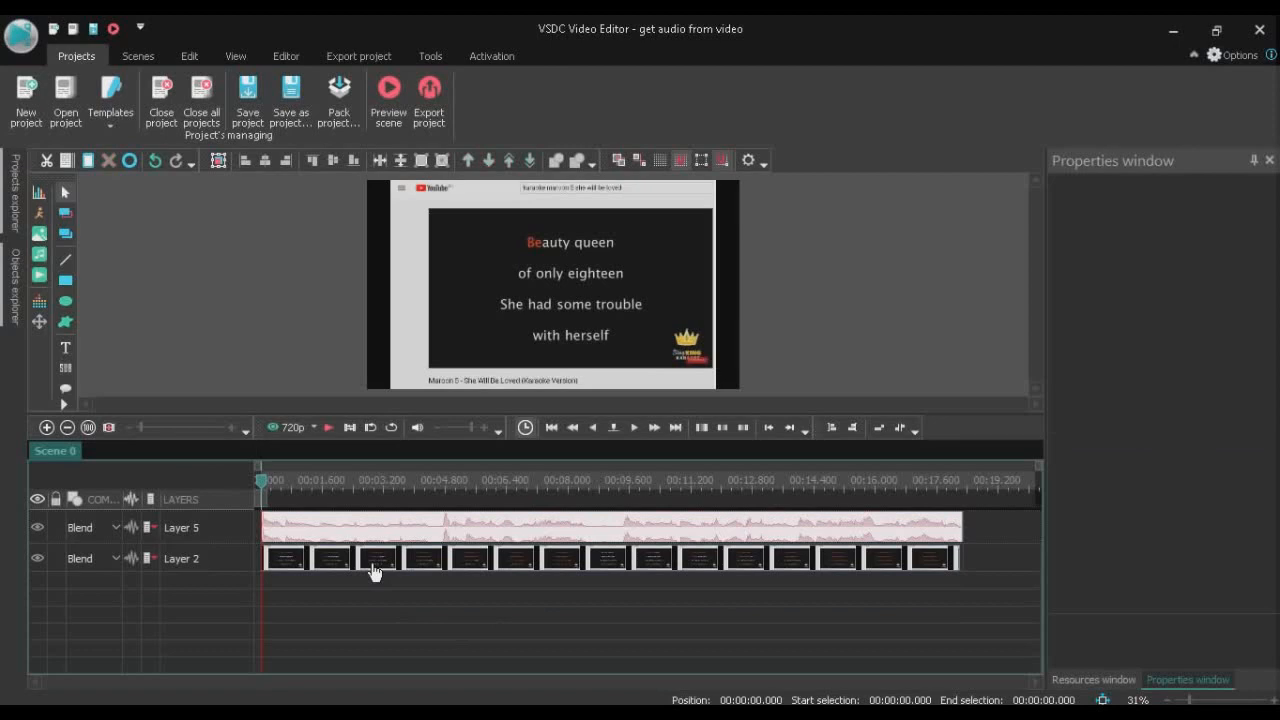